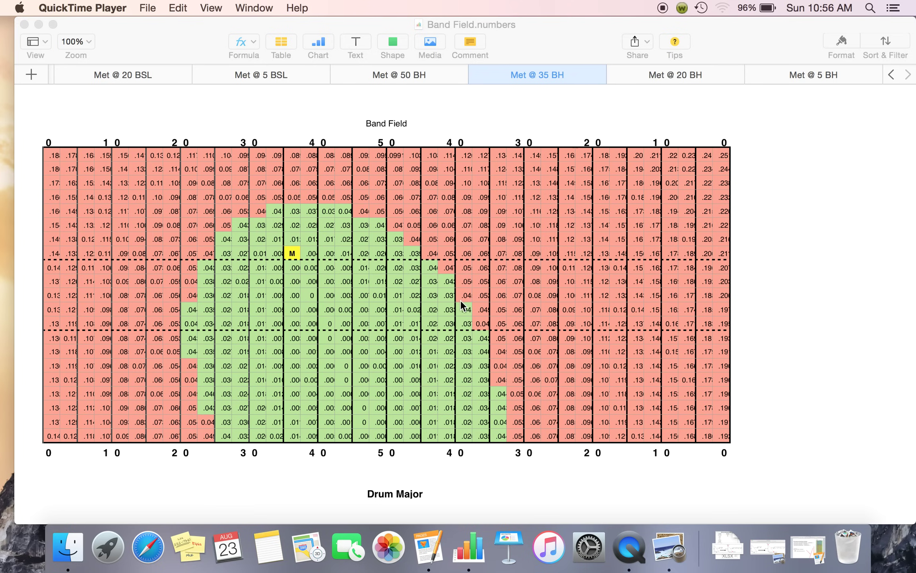
Scroll down the Met @ 35 BH sheet to see the shaded Band Field delay grid.
{"action": "scroll", "coordinate": [466, 312], "scroll_direction": "down", "scroll_amount": 1}
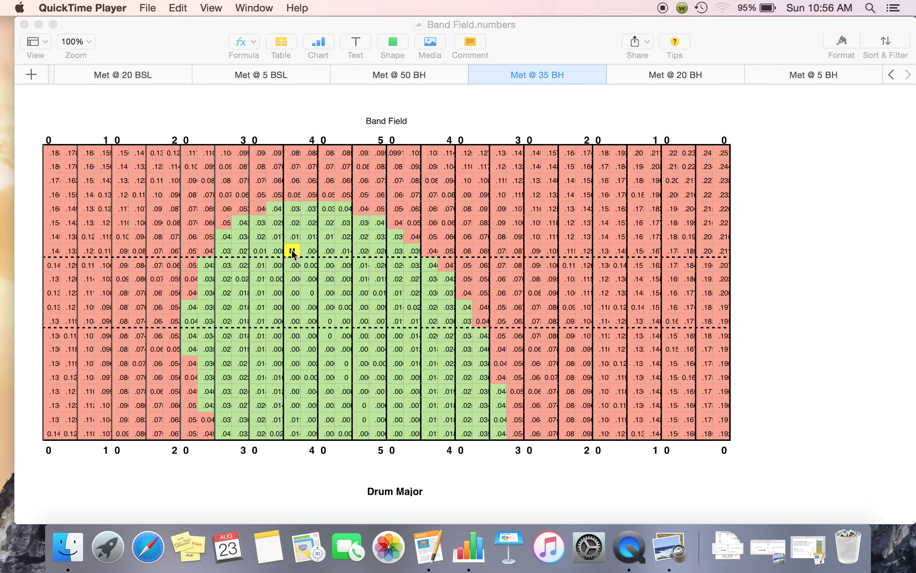
{"action": "left_click", "coordinate": [394, 480]}
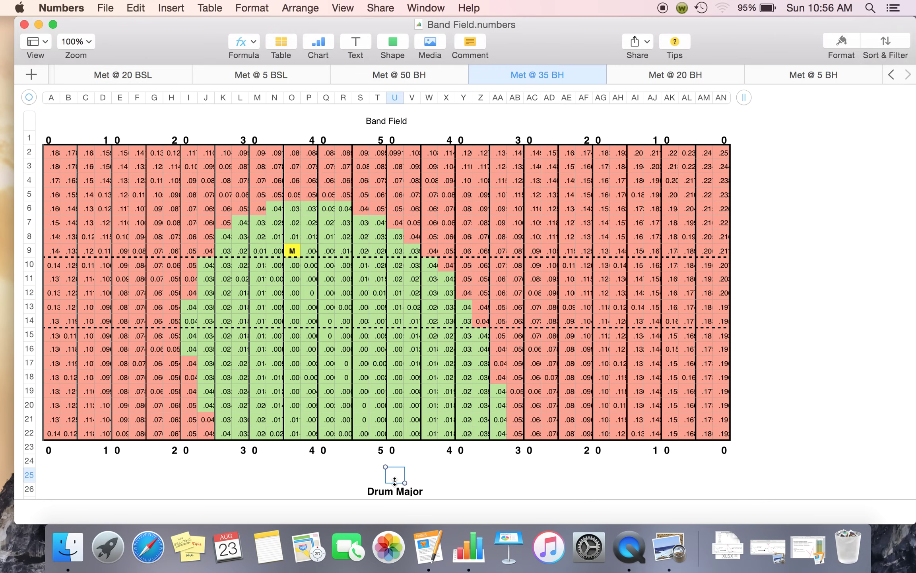
{"action": "left_click", "coordinate": [396, 488]}
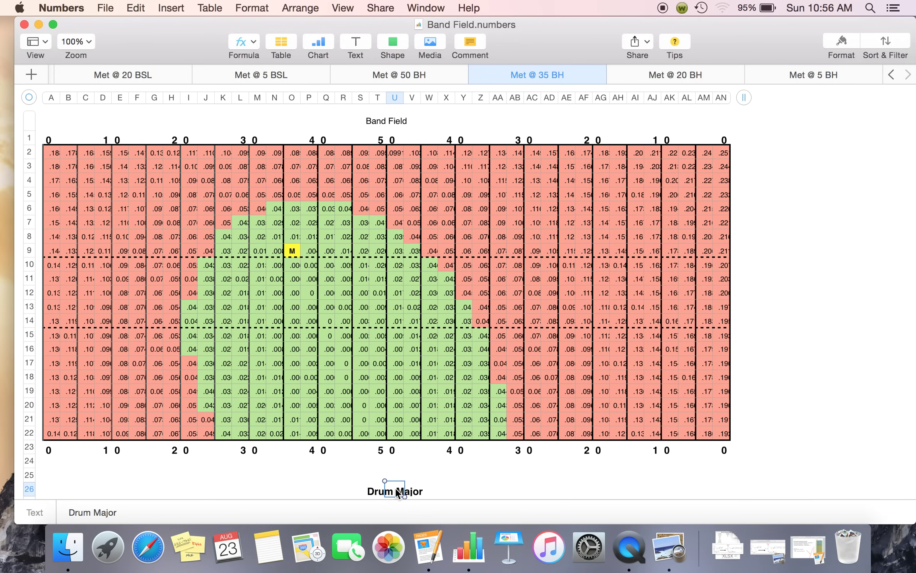
{"action": "left_click", "coordinate": [328, 318]}
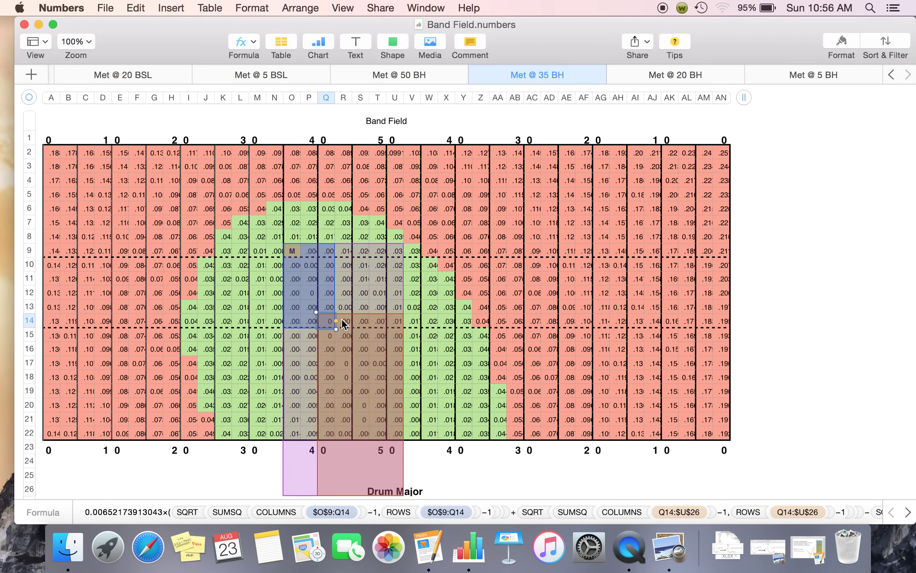
{"action": "left_click", "coordinate": [345, 321]}
{"action": "left_click_drag", "start_coordinate": [347, 323], "coordinate": [458, 297]}
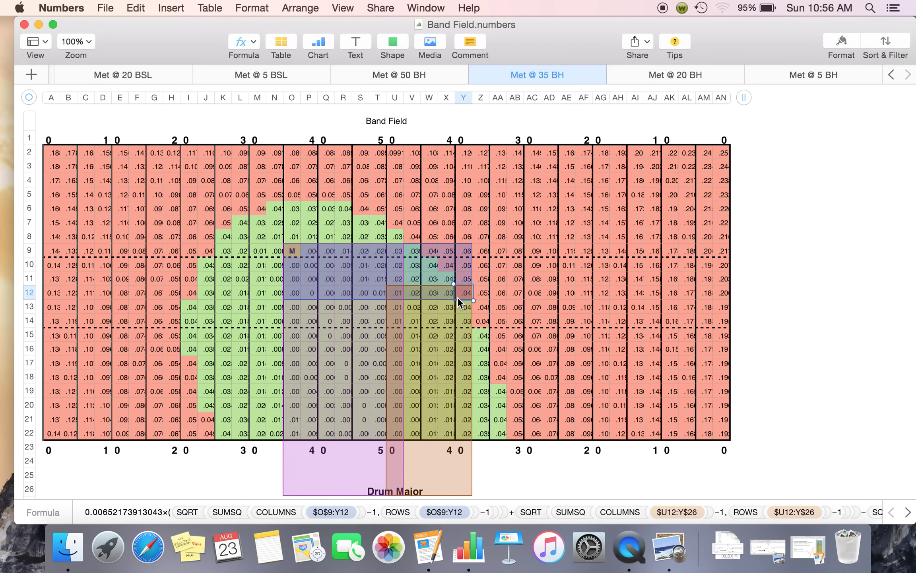
{"action": "left_click", "coordinate": [292, 253]}
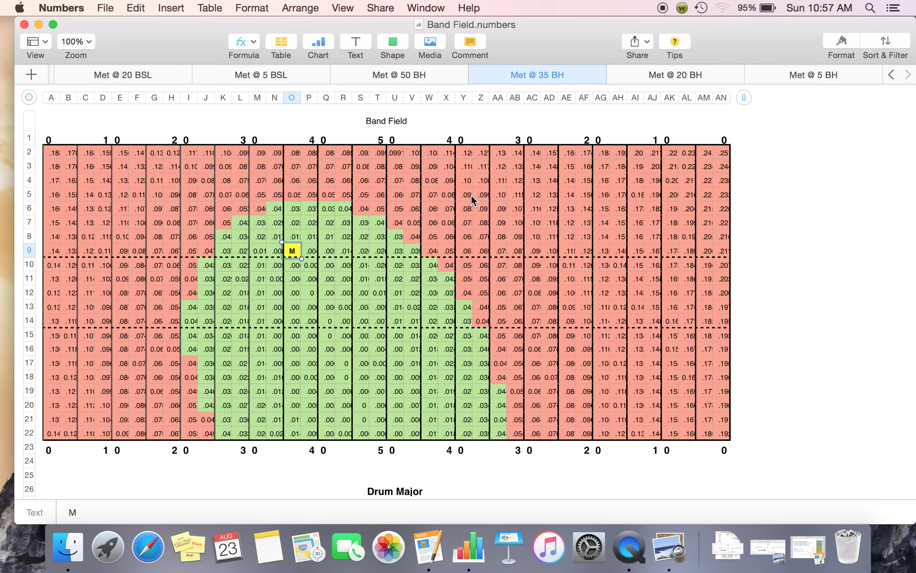
Go to the Metronome Sound Delay sheet and select its 60–240 BPM tempo table.
{"action": "scroll", "coordinate": [303, 76], "scroll_direction": "left", "scroll_amount": 5}
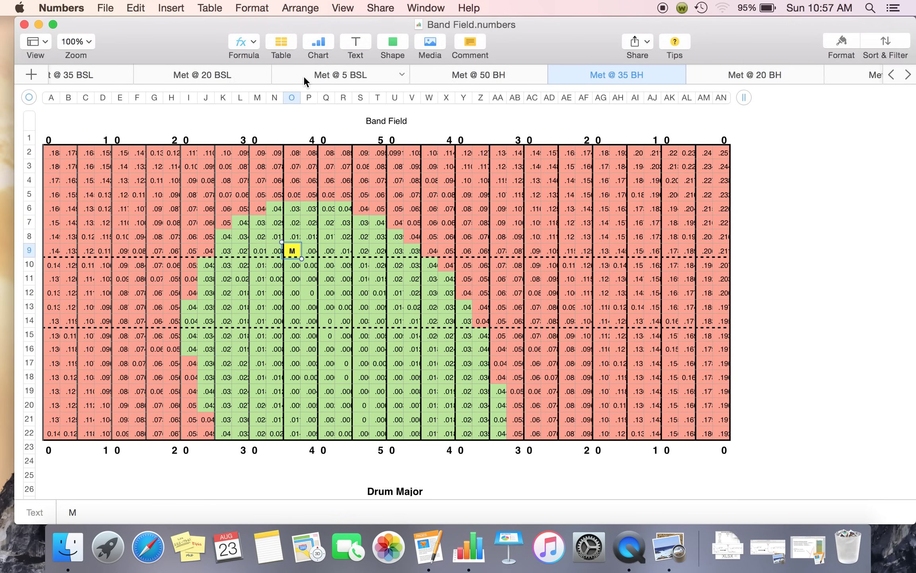
{"action": "left_click", "coordinate": [115, 77]}
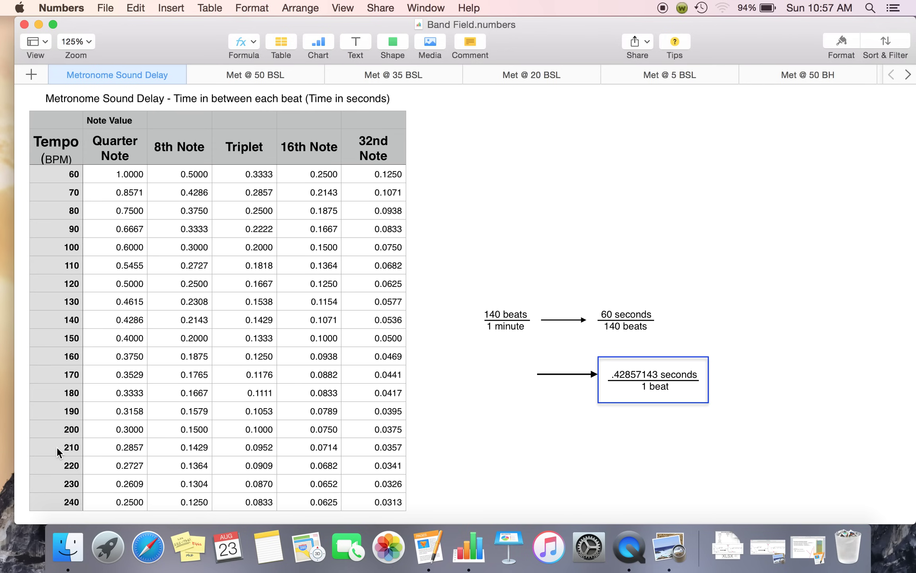
{"action": "scroll", "coordinate": [59, 454], "scroll_direction": "down", "scroll_amount": 1}
{"action": "scroll", "coordinate": [59, 453], "scroll_direction": "up", "scroll_amount": 1}
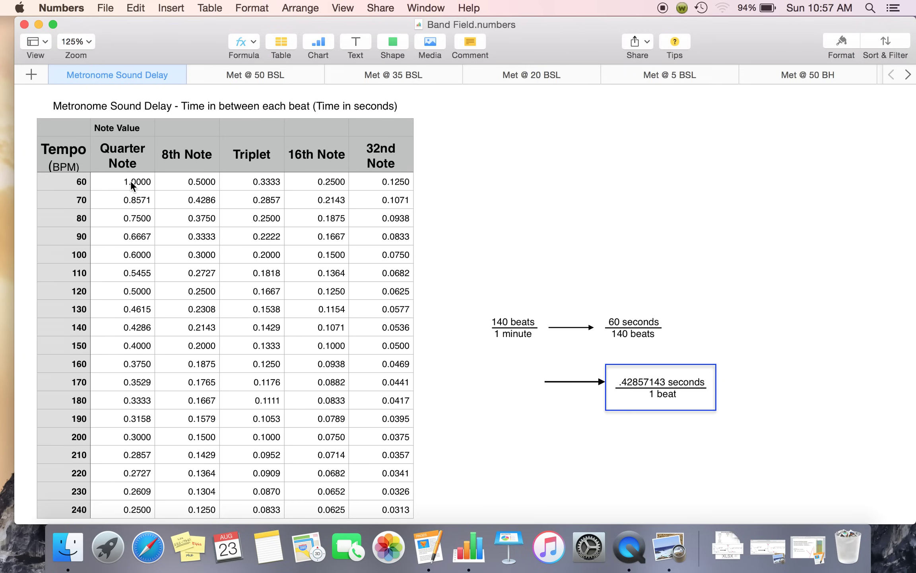
{"action": "left_click", "coordinate": [363, 104]}
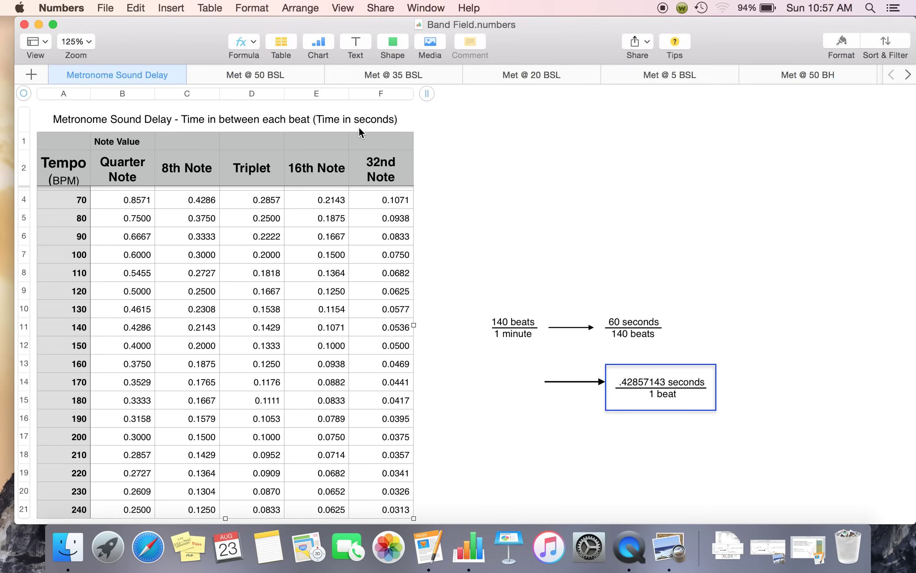
{"action": "left_click", "coordinate": [469, 219]}
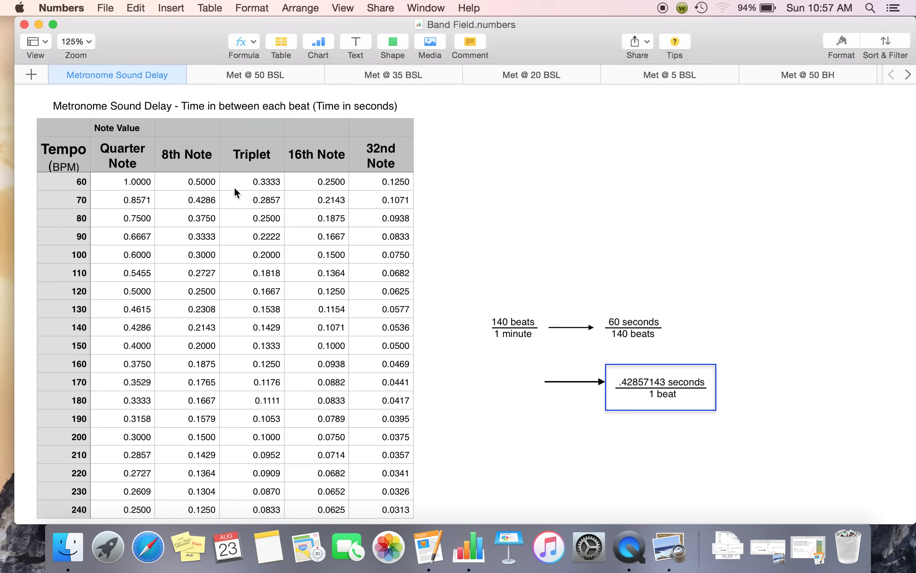
{"action": "left_click", "coordinate": [121, 182]}
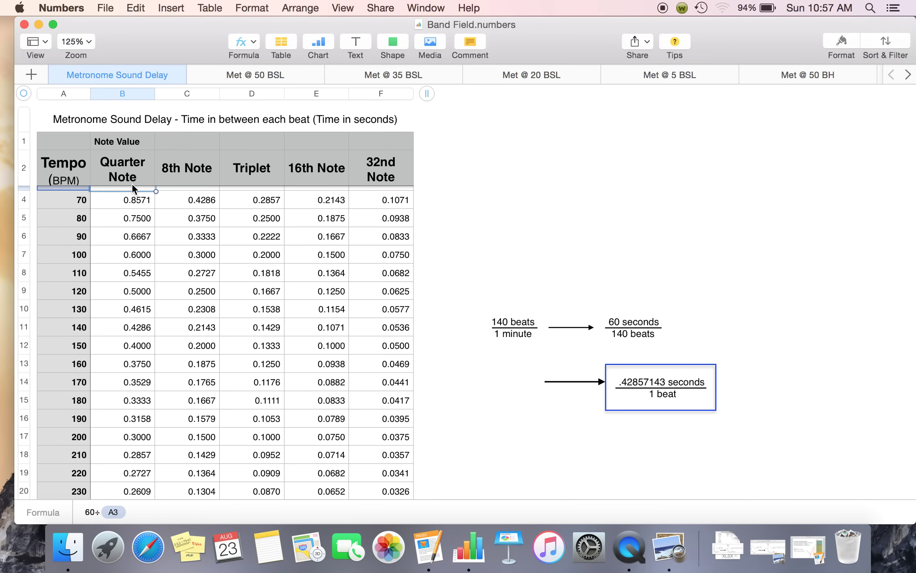
{"action": "scroll", "coordinate": [460, 183], "scroll_direction": "up", "scroll_amount": 2}
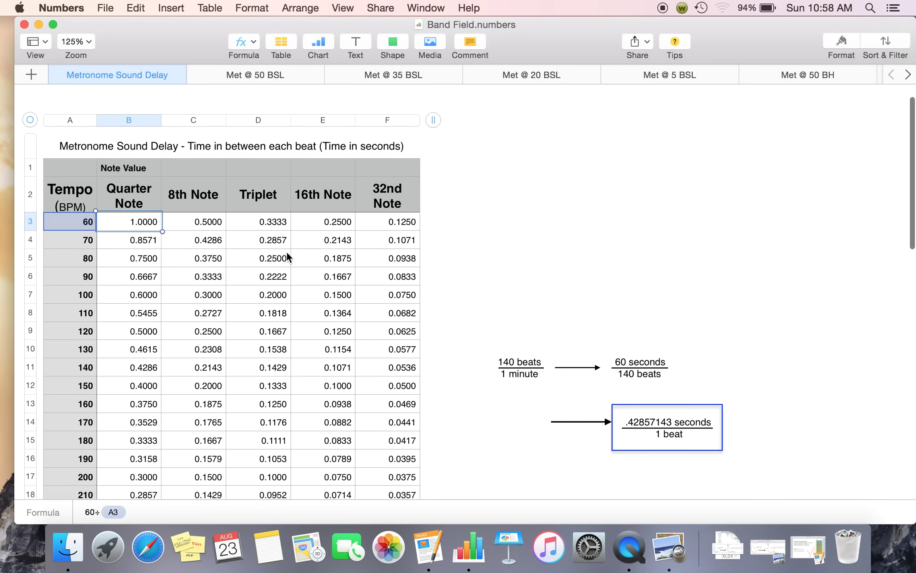
{"action": "scroll", "coordinate": [167, 223], "scroll_direction": "down", "scroll_amount": 3}
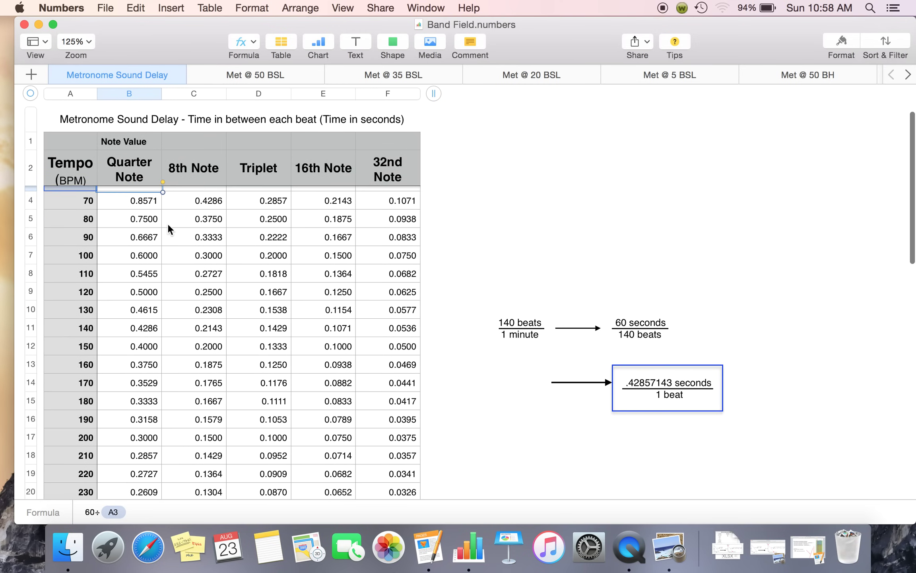
{"action": "scroll", "coordinate": [167, 224], "scroll_direction": "up", "scroll_amount": 2}
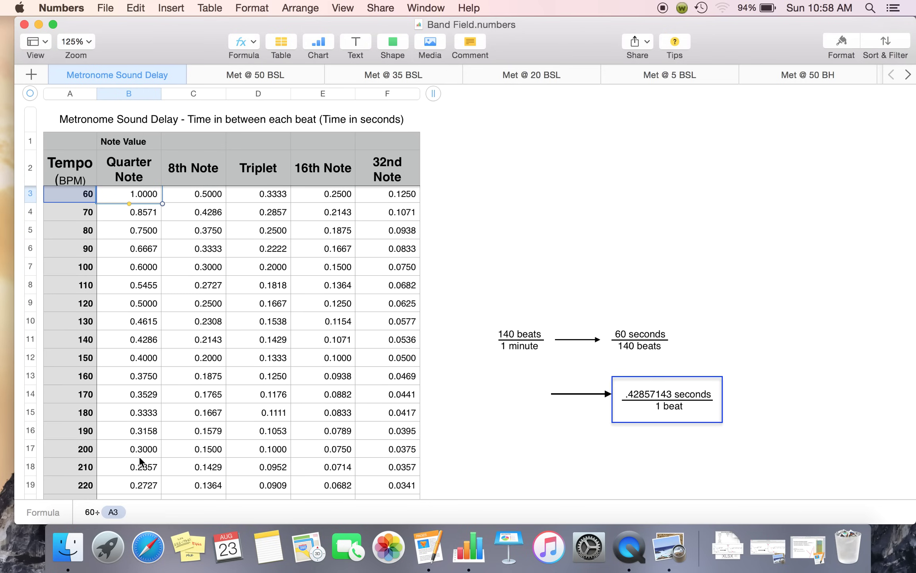
{"action": "scroll", "coordinate": [142, 485], "scroll_direction": "down", "scroll_amount": 1}
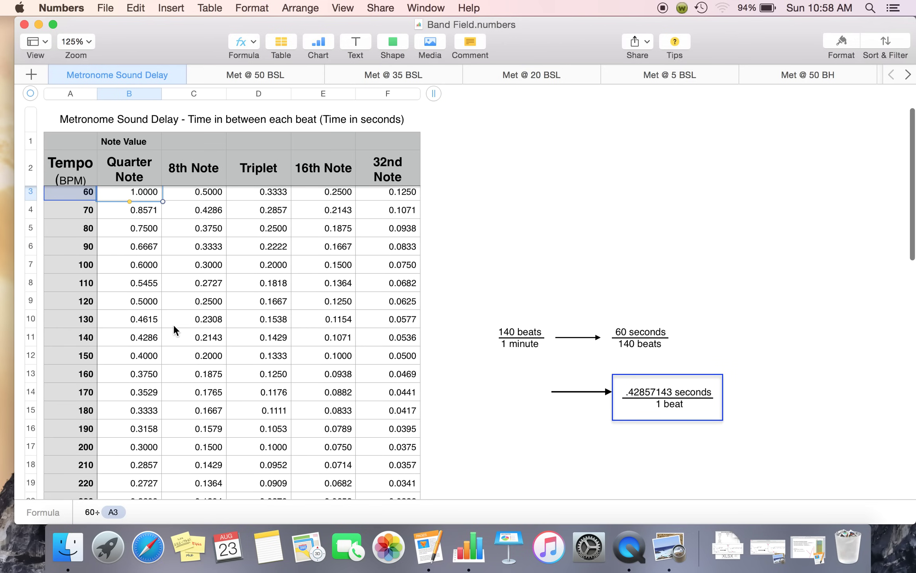
{"action": "left_click", "coordinate": [182, 195]}
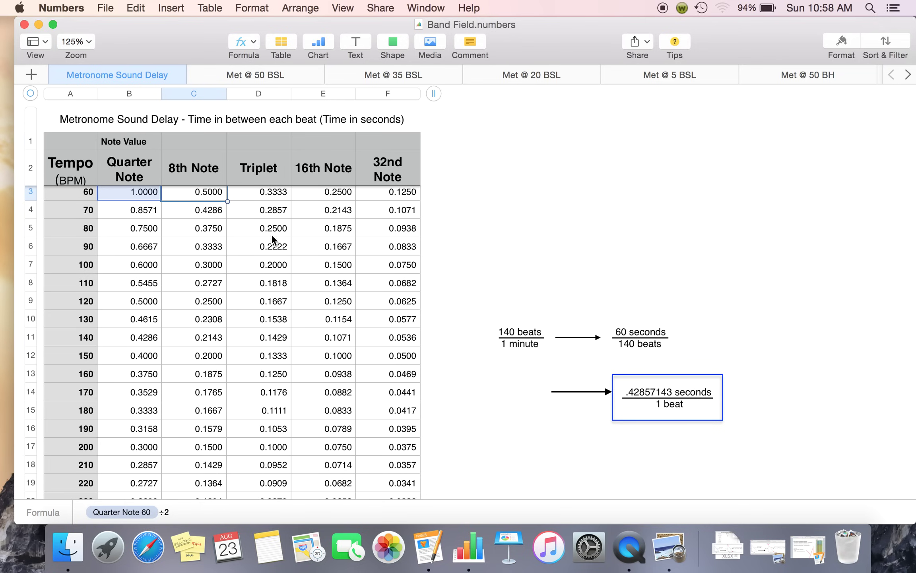
{"action": "left_click", "coordinate": [272, 198]}
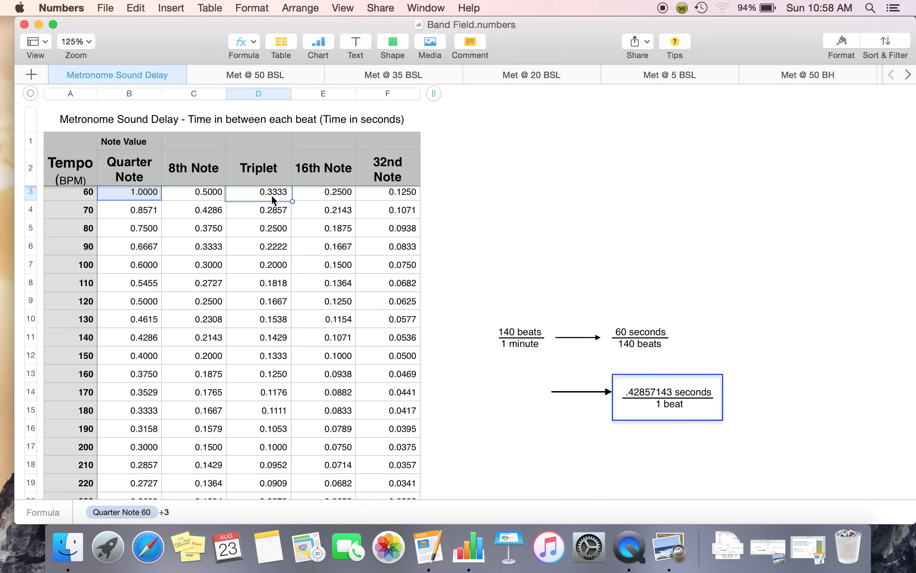
{"action": "left_click", "coordinate": [328, 196]}
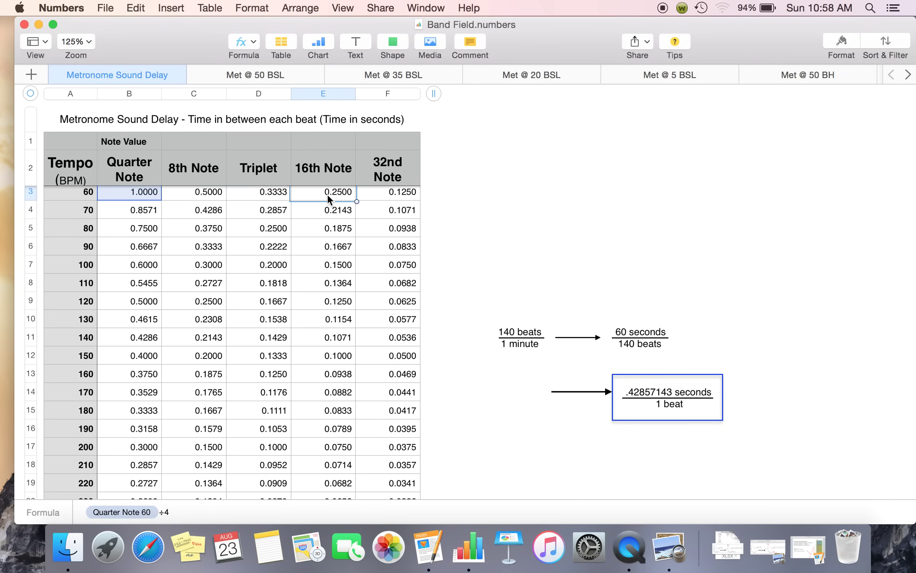
{"action": "left_click", "coordinate": [398, 197]}
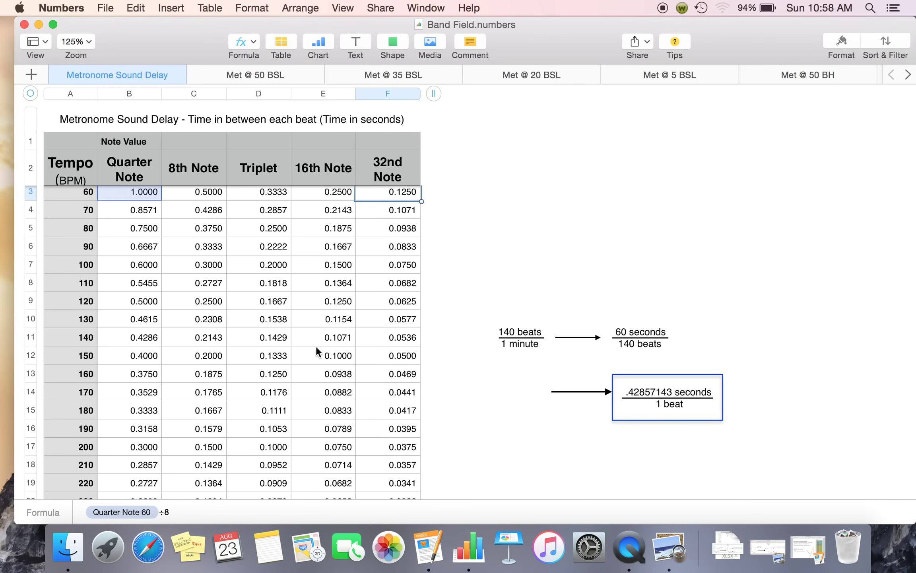
{"action": "left_click", "coordinate": [85, 338]}
{"action": "left_click", "coordinate": [118, 336]}
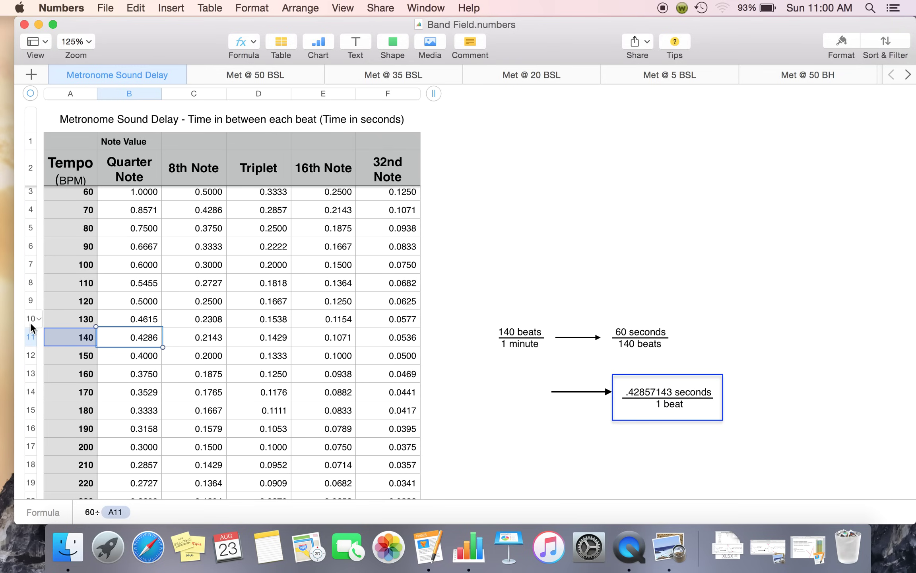
Insert a 132 BPM row above the 140 BPM row and check its quarter-note formula.
{"action": "left_click", "coordinate": [34, 336]}
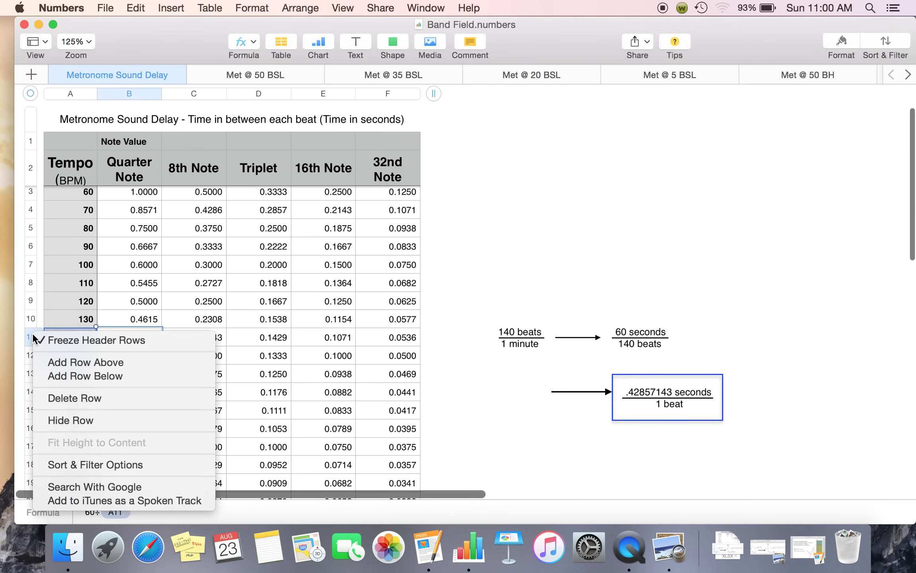
{"action": "left_click", "coordinate": [48, 362]}
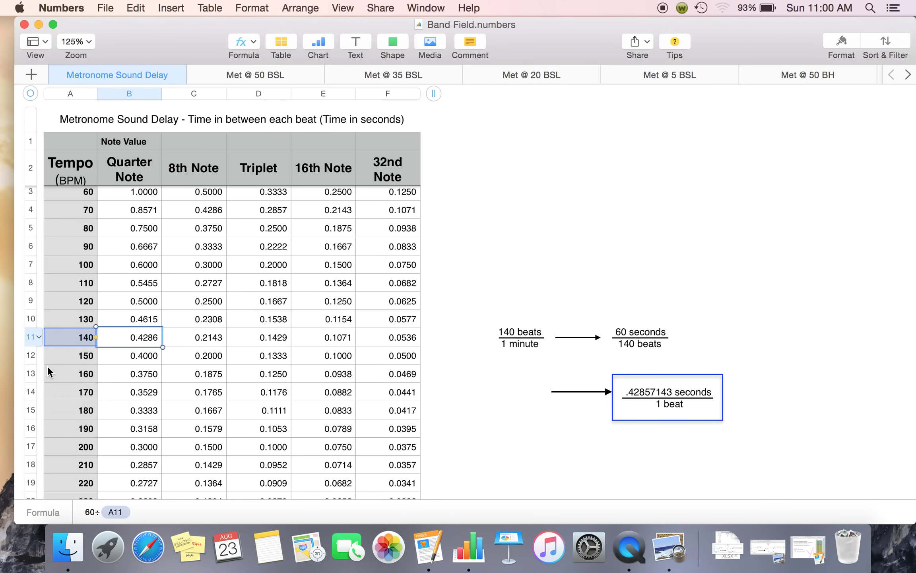
{"action": "type", "text": "132"}
{"action": "key", "text": "Return"}
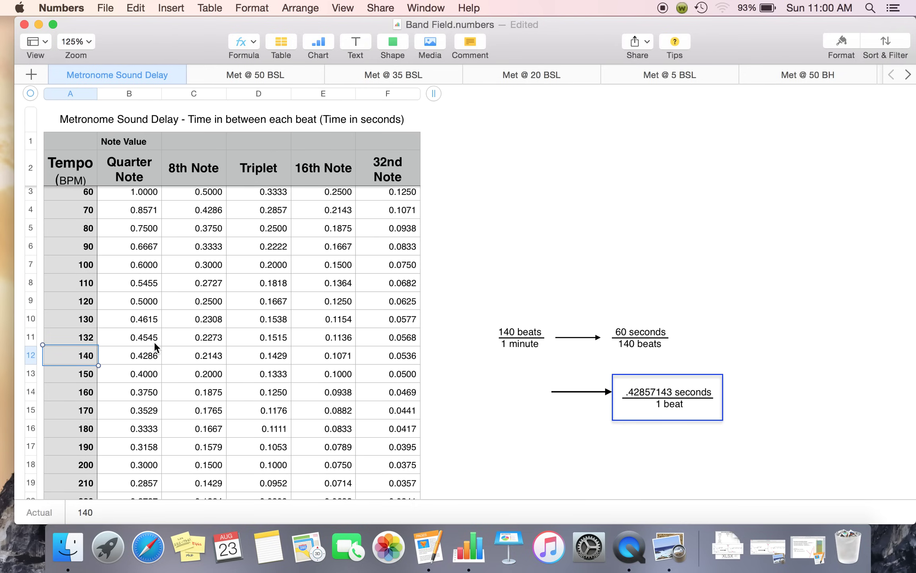
{"action": "left_click", "coordinate": [131, 343]}
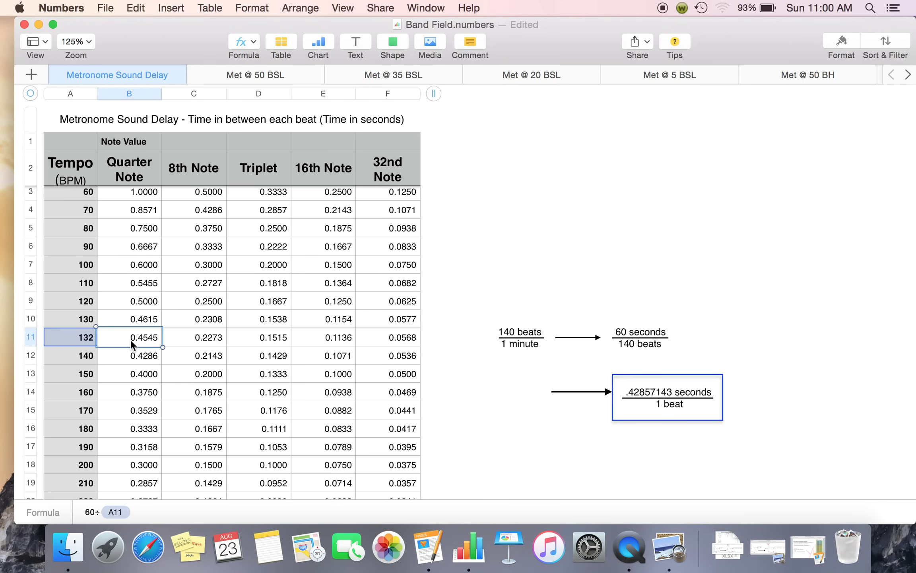
Delete the 132 BPM row again and save the Band Field workbook.
{"action": "left_click", "coordinate": [31, 337]}
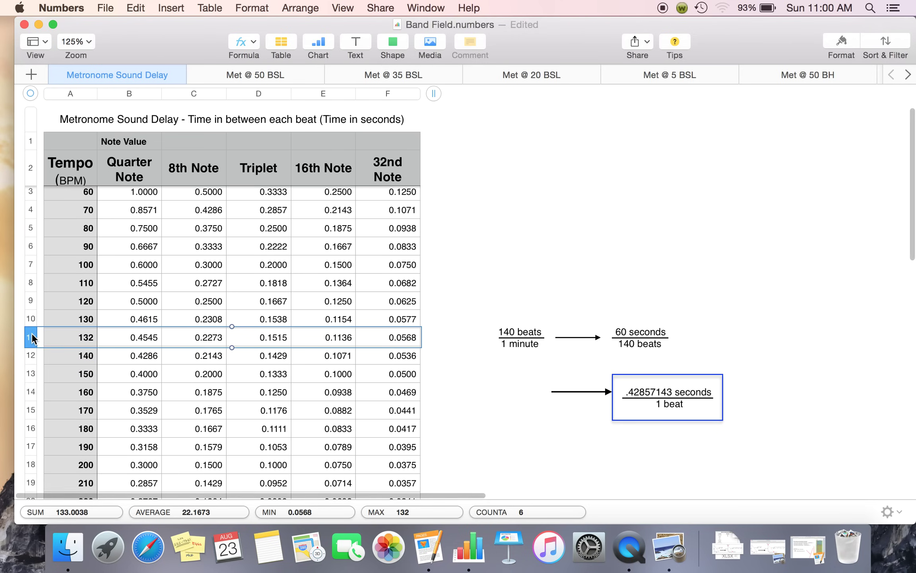
{"action": "right_click", "coordinate": [33, 338]}
{"action": "left_click", "coordinate": [56, 398]}
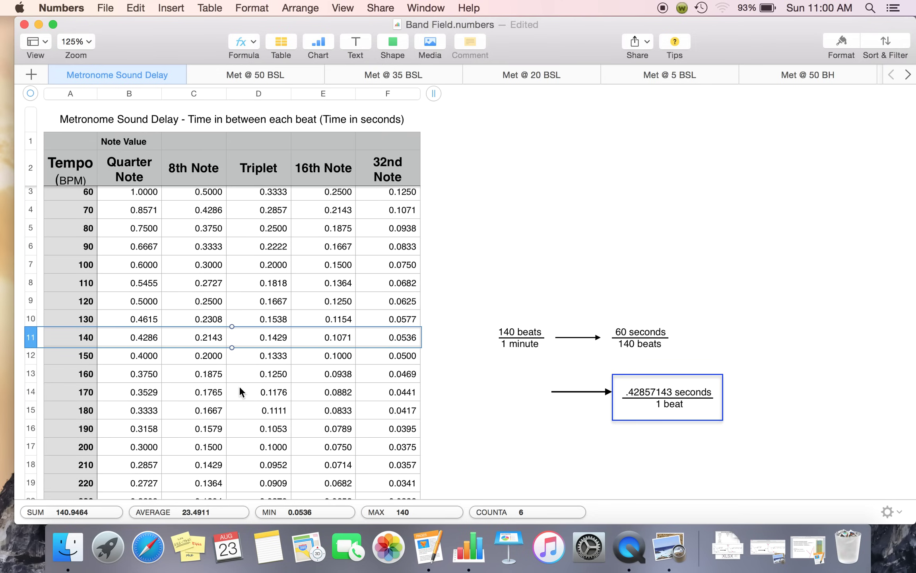
{"action": "key", "text": "super+s"}
{"action": "left_click", "coordinate": [470, 301]}
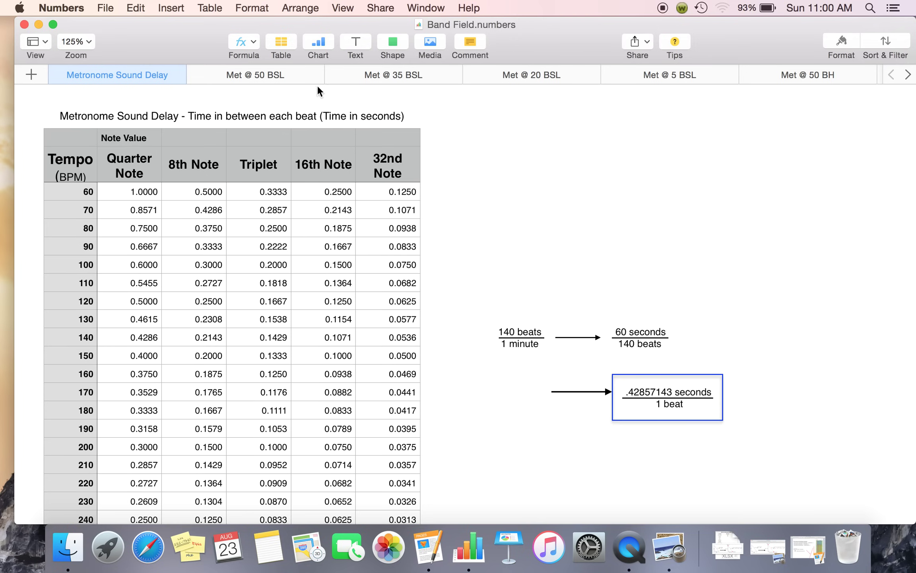
{"action": "scroll", "coordinate": [807, 73], "scroll_direction": "right", "scroll_amount": 3}
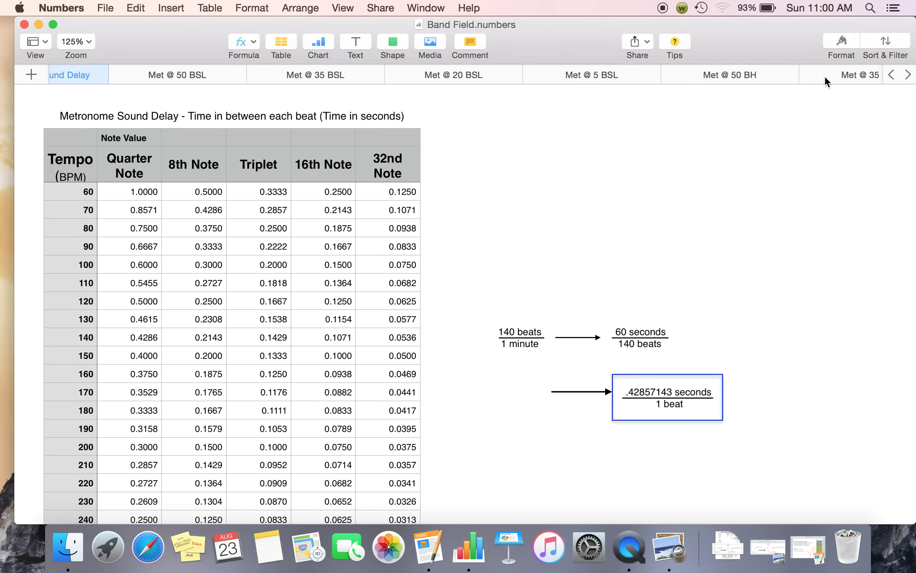
{"action": "left_click", "coordinate": [835, 75]}
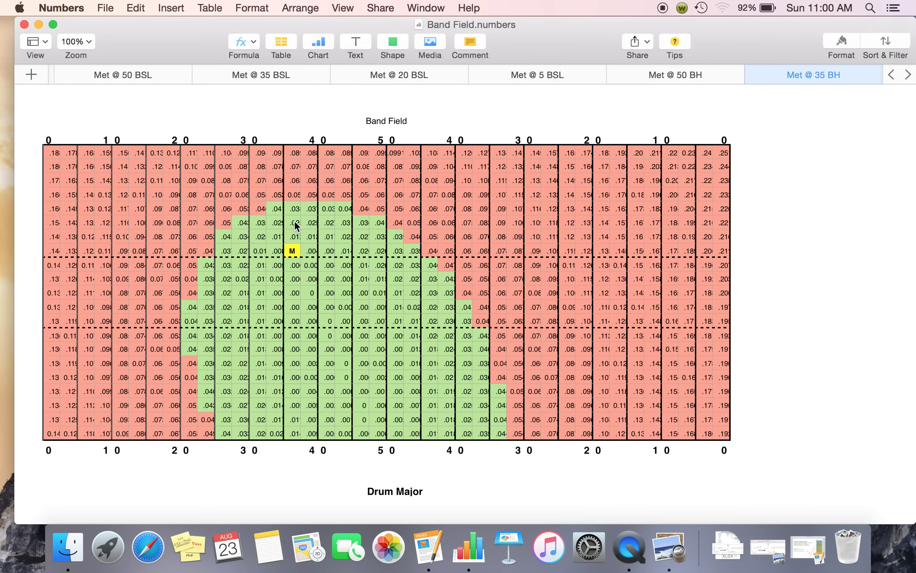
{"action": "scroll", "coordinate": [295, 78], "scroll_direction": "left", "scroll_amount": 2}
{"action": "left_click", "coordinate": [133, 73]}
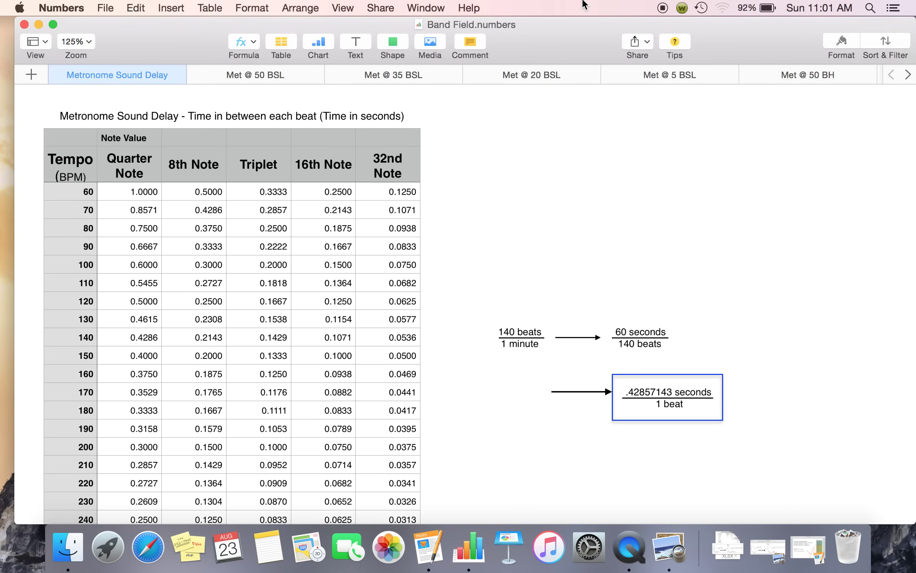
Flip through the Met @ 35 BH and Met @ 50 BH tabs, ending on the Met @ 50 BSL grid.
{"action": "scroll", "coordinate": [778, 72], "scroll_direction": "right", "scroll_amount": 5}
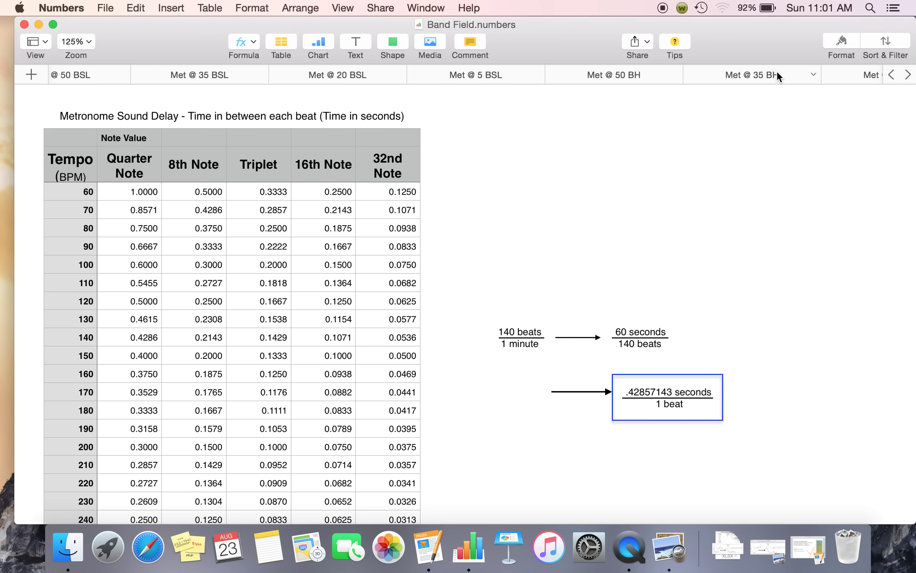
{"action": "left_click", "coordinate": [776, 73]}
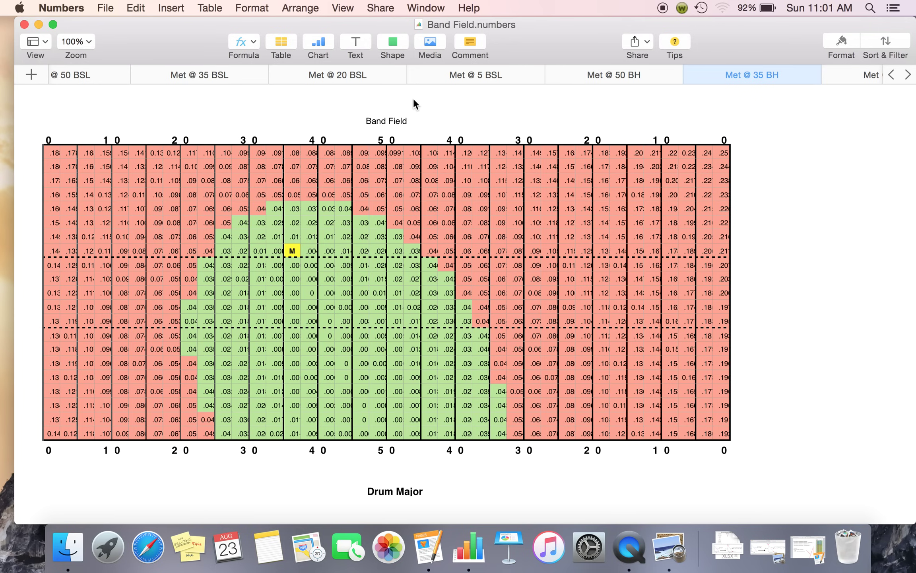
{"action": "left_click", "coordinate": [592, 75]}
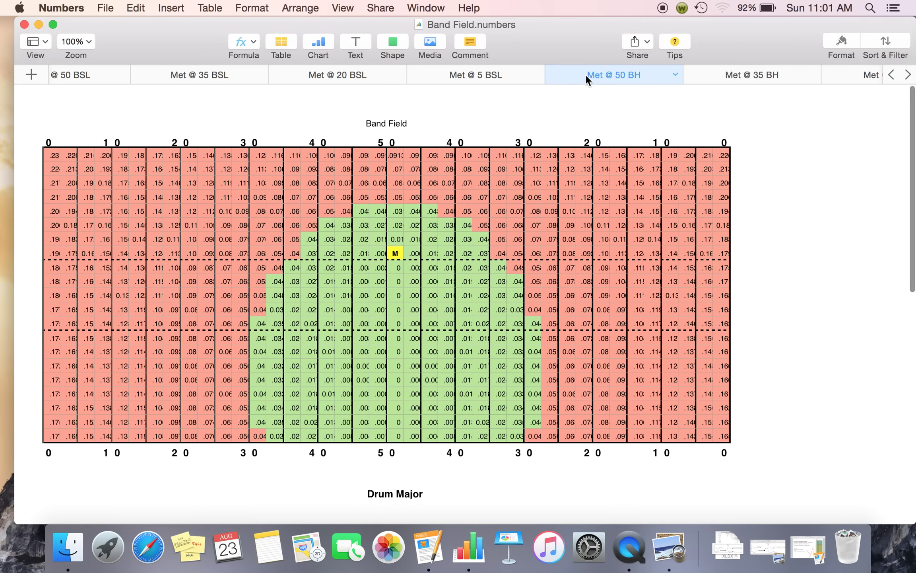
{"action": "scroll", "coordinate": [560, 76], "scroll_direction": "left", "scroll_amount": 3}
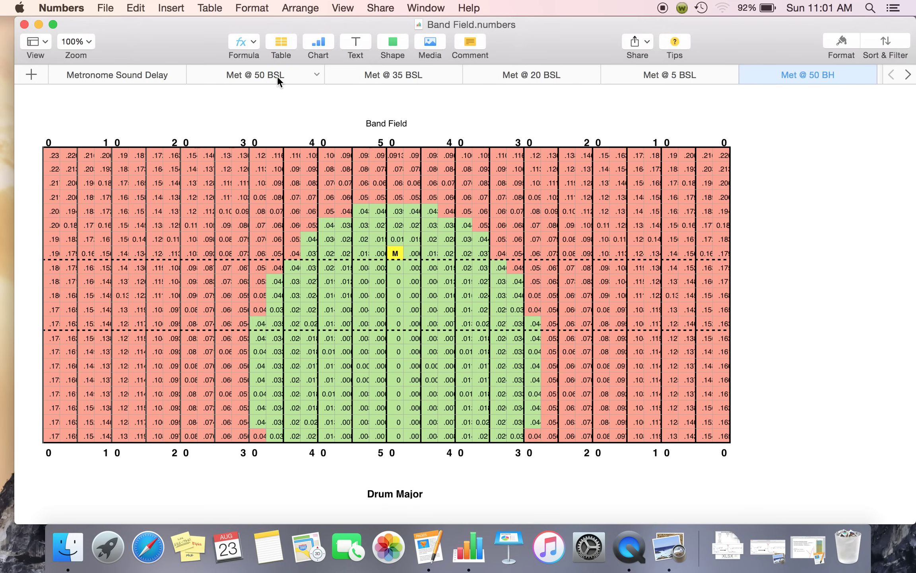
{"action": "left_click", "coordinate": [277, 76]}
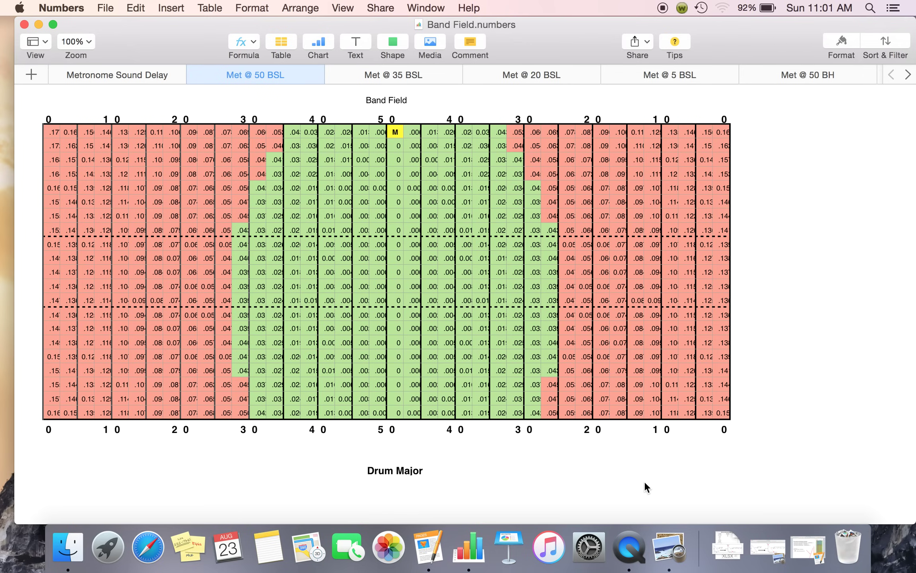
View the IMG_2978.GIF distance-formula diagram in Preview, then return to Band Field Formula in Pages.
{"action": "left_click", "coordinate": [764, 555]}
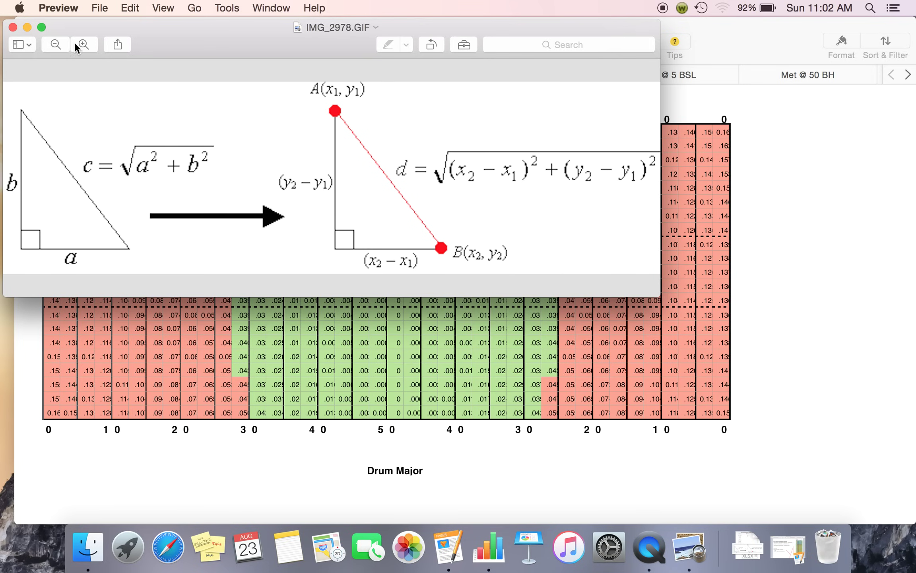
{"action": "left_click", "coordinate": [27, 26]}
{"action": "left_click", "coordinate": [778, 564]}
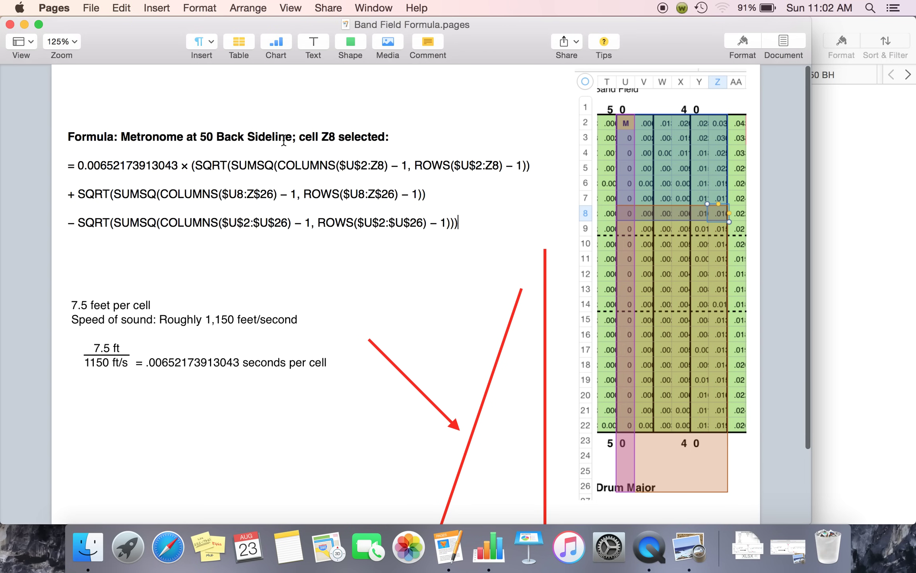
{"action": "left_click", "coordinate": [886, 226]}
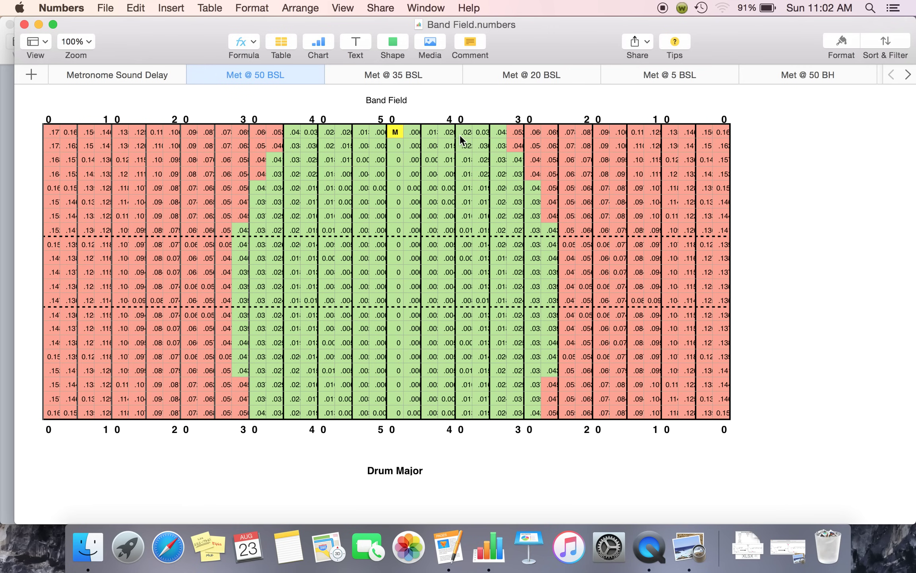
{"action": "left_click", "coordinate": [455, 183]}
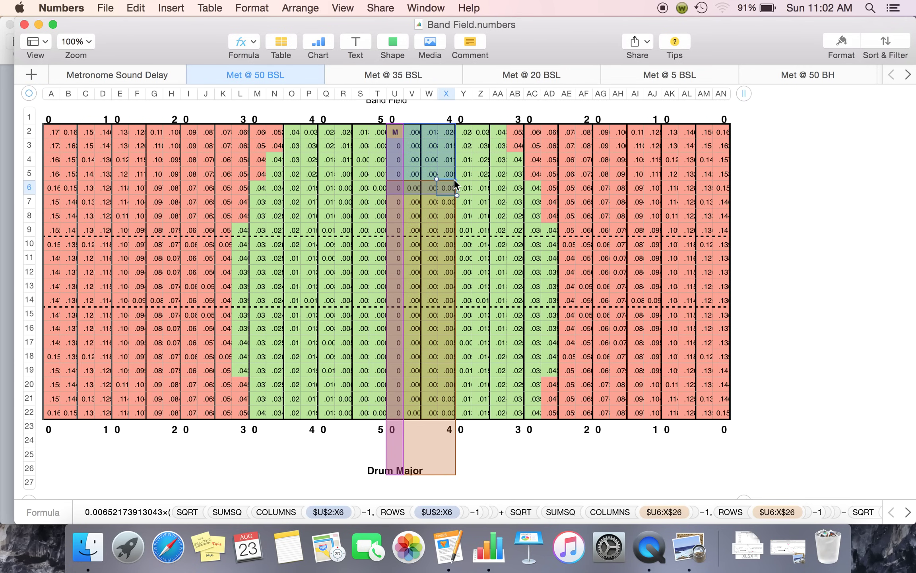
{"action": "left_click", "coordinate": [484, 216]}
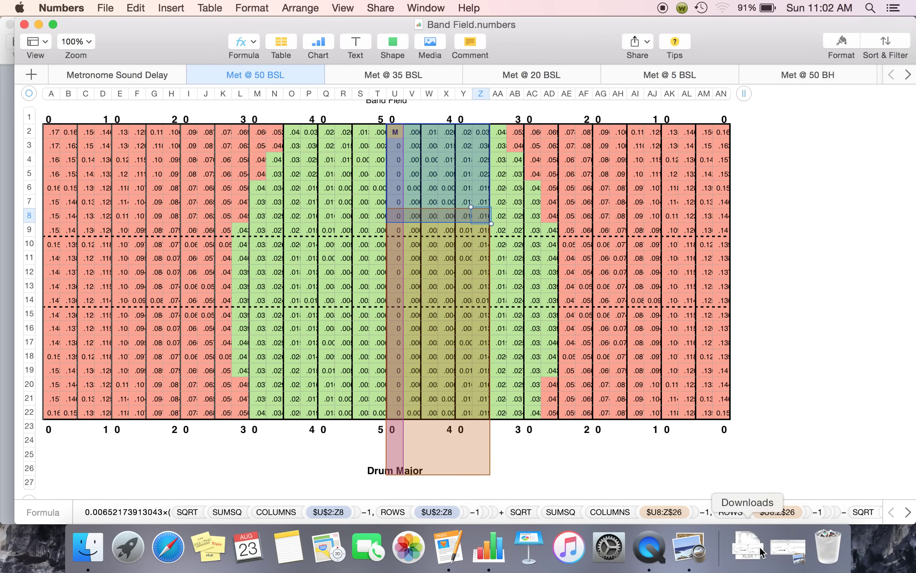
{"action": "left_click", "coordinate": [448, 555]}
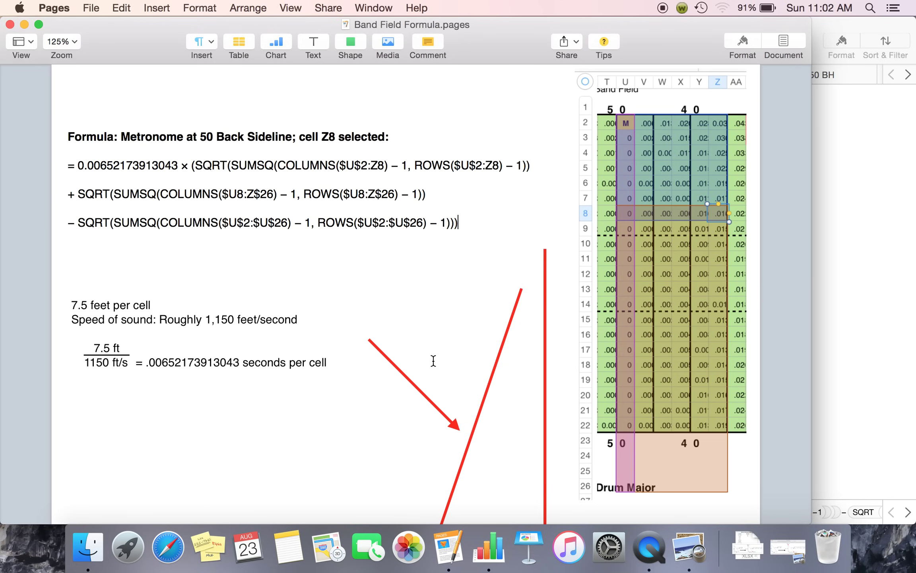
Drag the three red arrows onto the grid to link M, Z8 and Drum Major.
{"action": "left_click", "coordinate": [415, 385]}
{"action": "left_click_drag", "start_coordinate": [414, 385], "coordinate": [675, 174]}
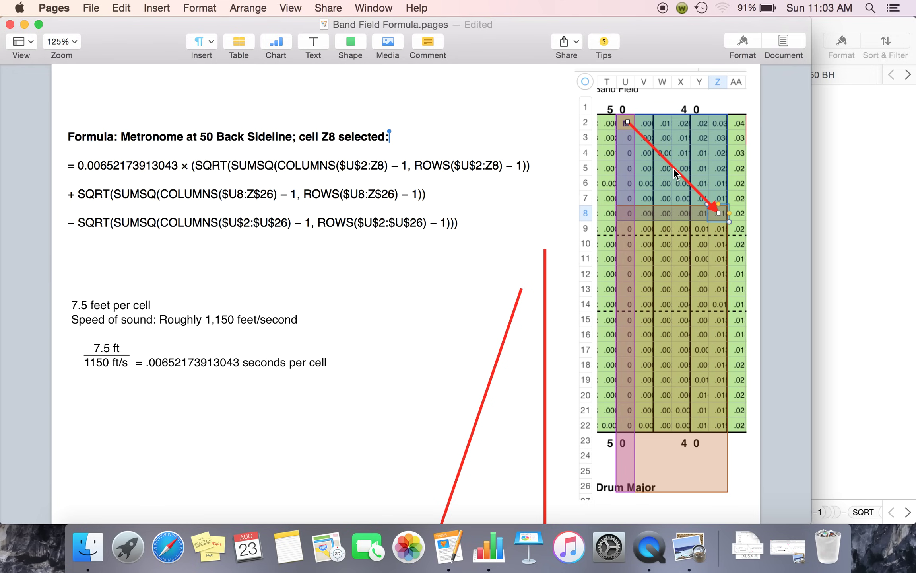
{"action": "left_click_drag", "start_coordinate": [497, 358], "coordinate": [694, 284]}
{"action": "scroll", "coordinate": [695, 285], "scroll_direction": "down", "scroll_amount": 3}
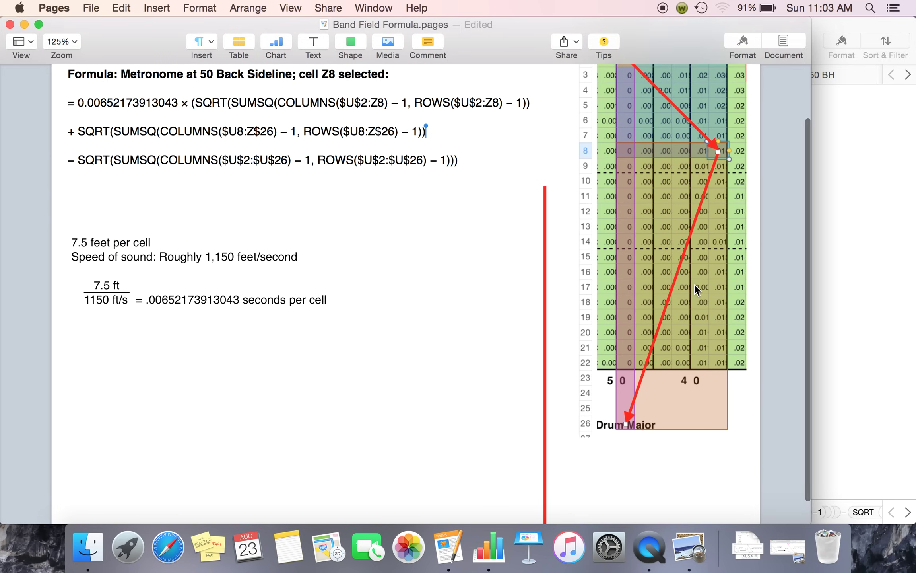
{"action": "scroll", "coordinate": [673, 389], "scroll_direction": "up", "scroll_amount": 2}
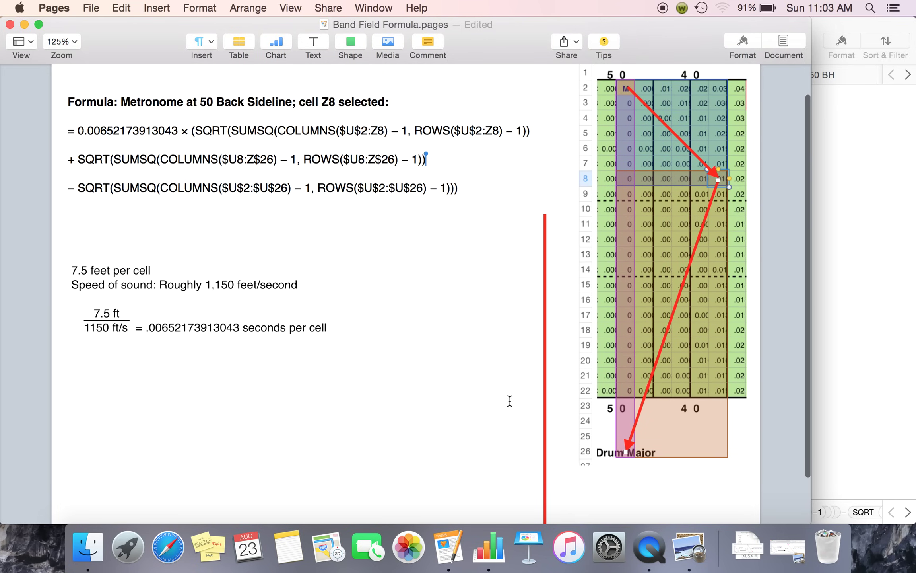
{"action": "left_click_drag", "start_coordinate": [544, 389], "coordinate": [624, 264]}
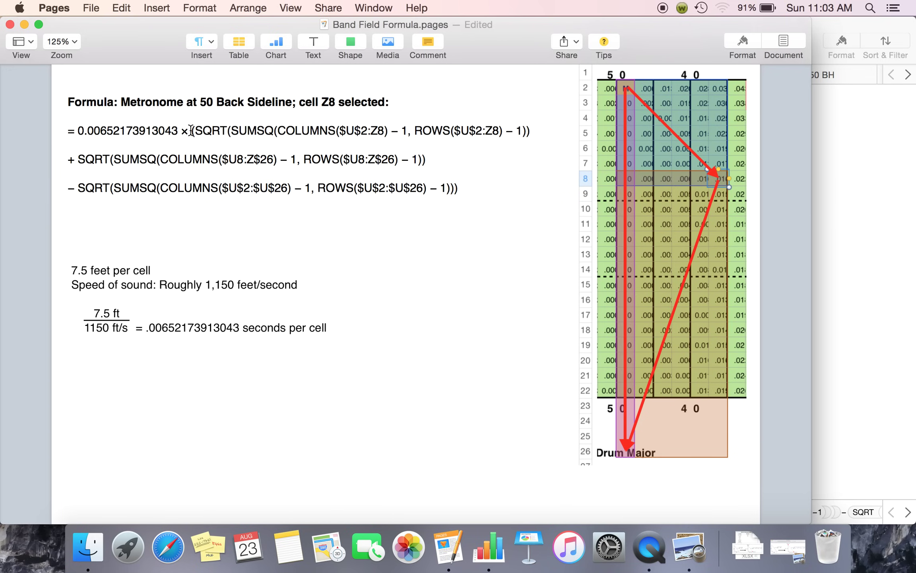
{"action": "left_click_drag", "start_coordinate": [181, 131], "coordinate": [89, 124]}
{"action": "left_click", "coordinate": [211, 187]}
{"action": "left_click_drag", "start_coordinate": [191, 130], "coordinate": [531, 130]}
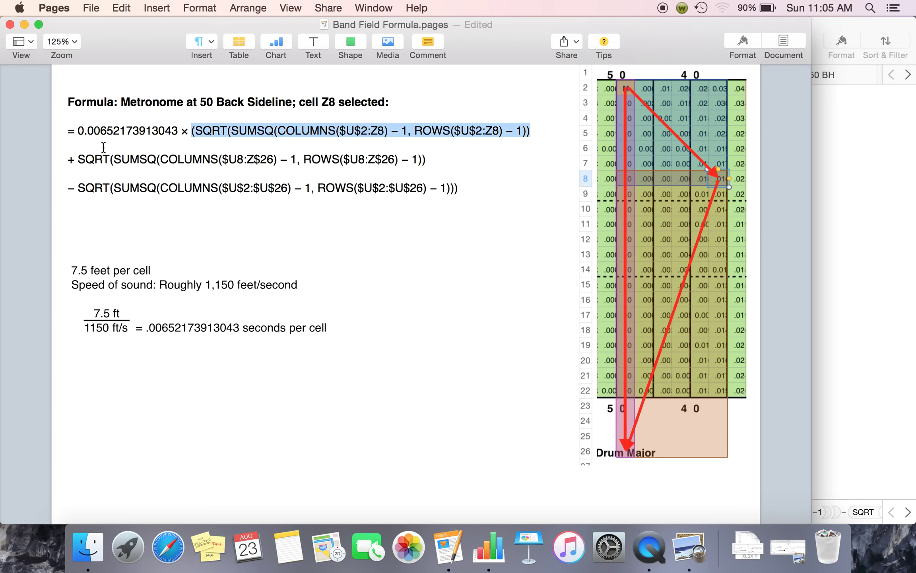
{"action": "left_click_drag", "start_coordinate": [78, 160], "coordinate": [433, 158]}
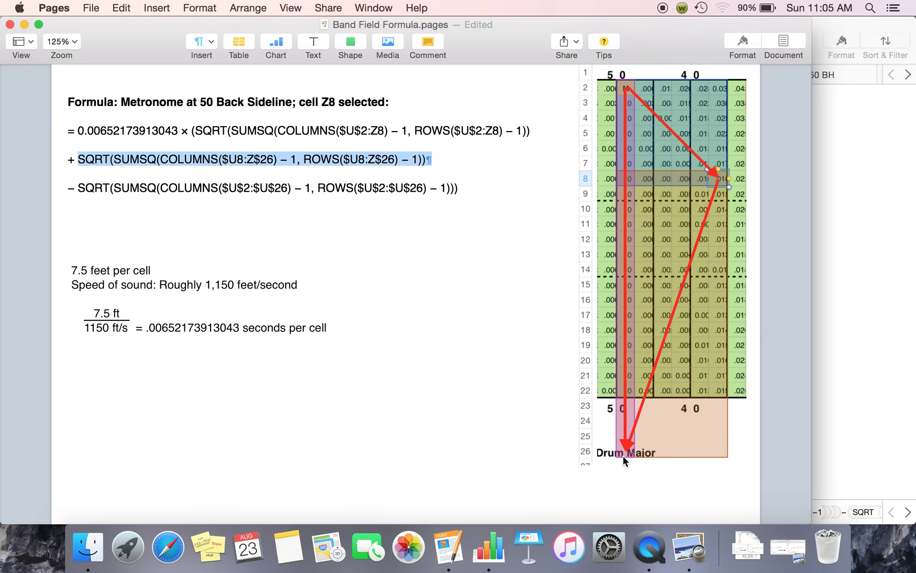
{"action": "left_click_drag", "start_coordinate": [79, 186], "coordinate": [458, 188]}
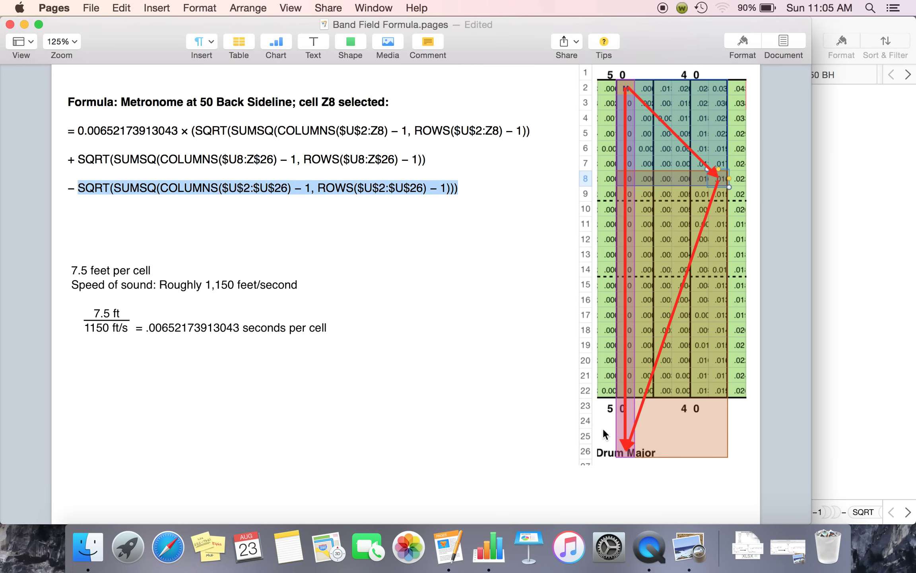
{"action": "left_click", "coordinate": [314, 198]}
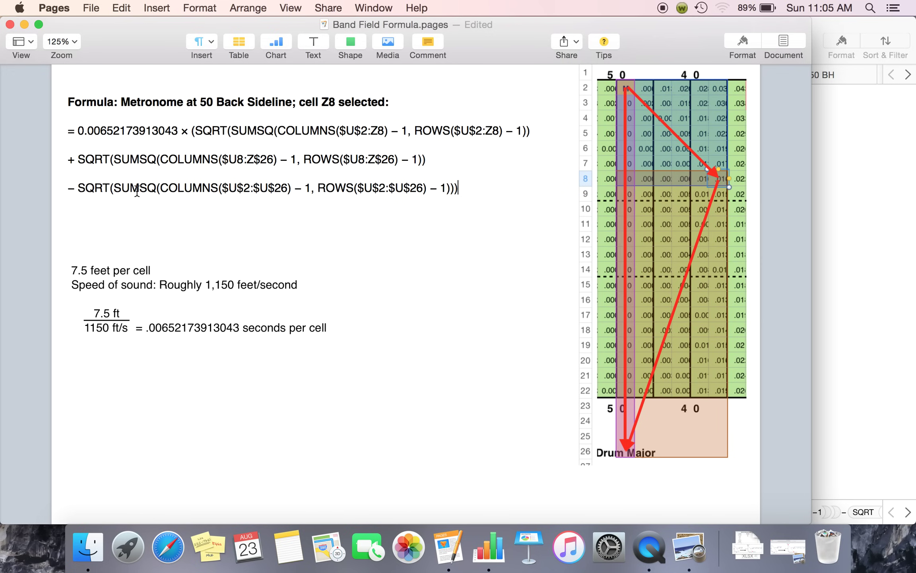
{"action": "left_click", "coordinate": [154, 266]}
Align the formula text box and the 7.5 feet per cell box with the left margin.
{"action": "mouse_move", "coordinate": [154, 266]}
{"action": "left_mouse_down"}
{"action": "mouse_move", "coordinate": [135, 267]}
{"action": "mouse_move", "coordinate": [168, 267]}
{"action": "left_mouse_up"}
{"action": "left_click", "coordinate": [167, 267]}
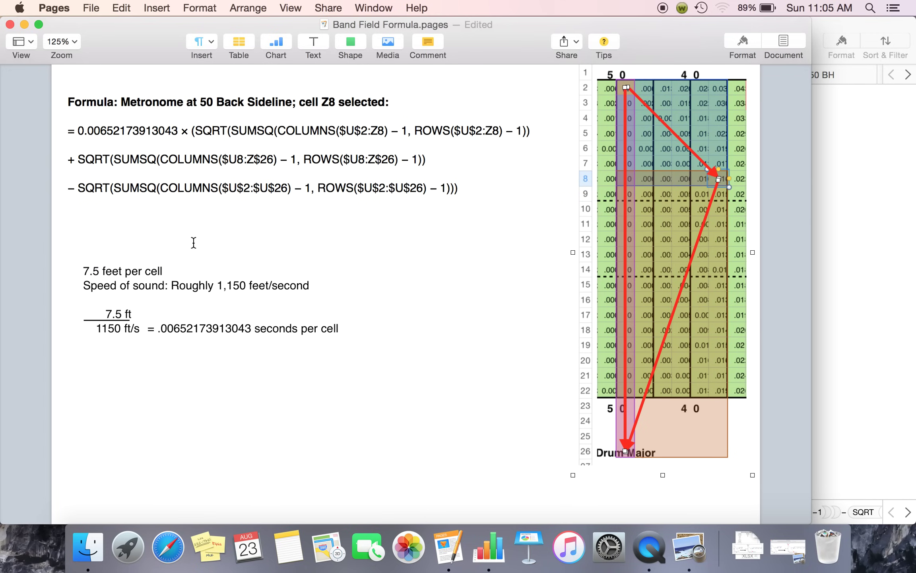
{"action": "left_click", "coordinate": [191, 262]}
{"action": "left_click_drag", "start_coordinate": [190, 259], "coordinate": [183, 258]}
{"action": "left_click", "coordinate": [185, 410]}
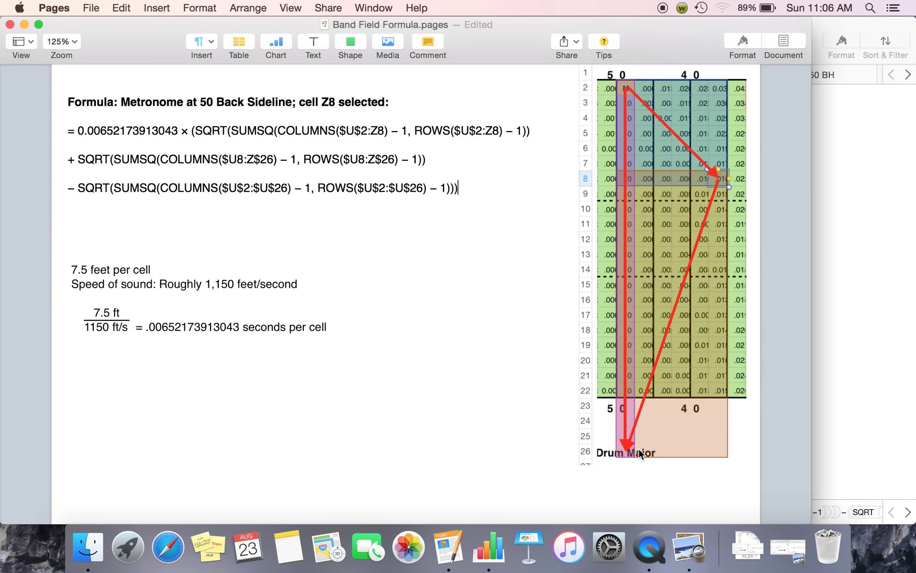
{"action": "left_click", "coordinate": [25, 24]}
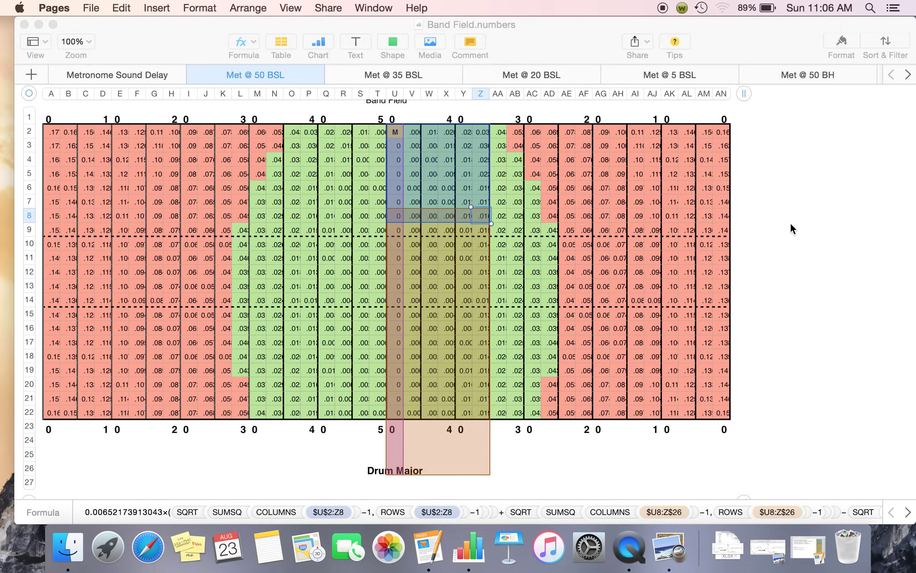
{"action": "left_click", "coordinate": [786, 224]}
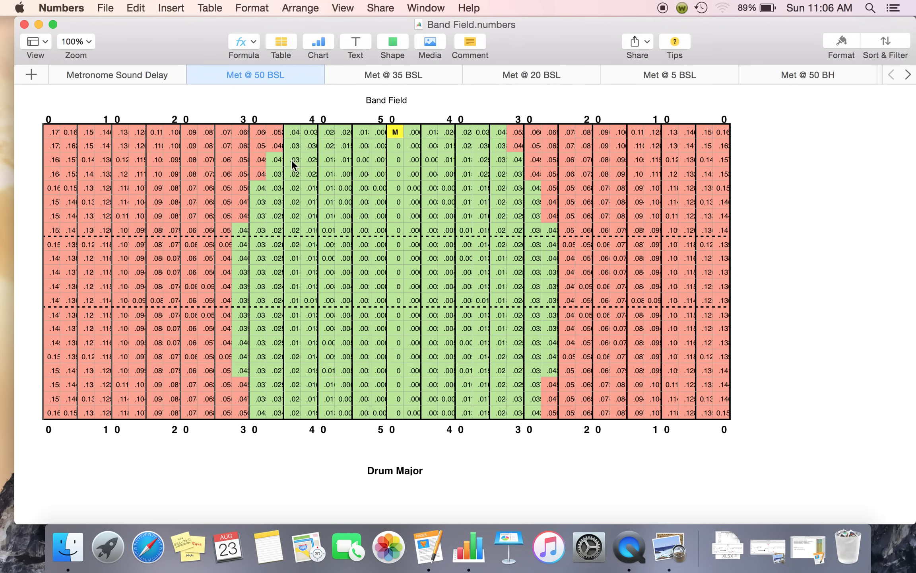
{"action": "double_click", "coordinate": [233, 158]}
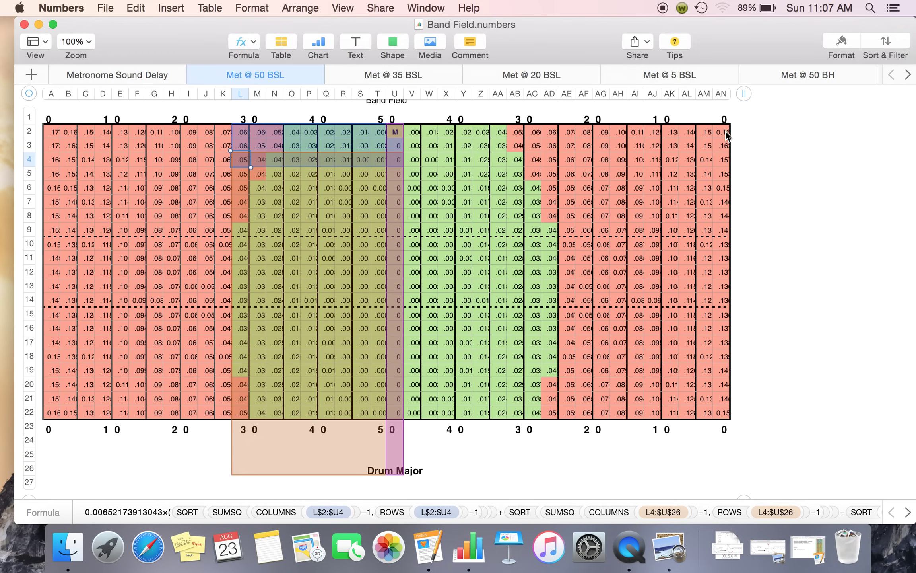
{"action": "left_click", "coordinate": [779, 147]}
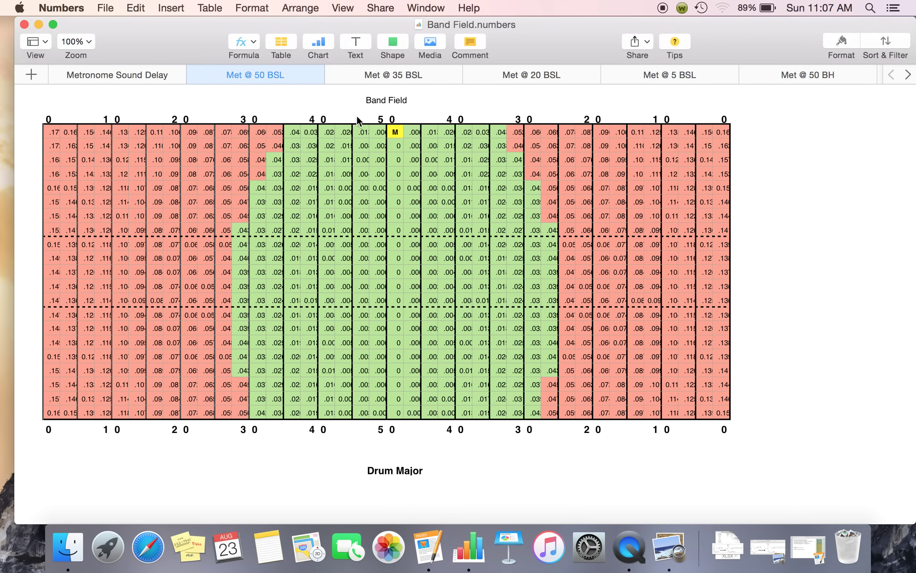
{"action": "left_click", "coordinate": [403, 74]}
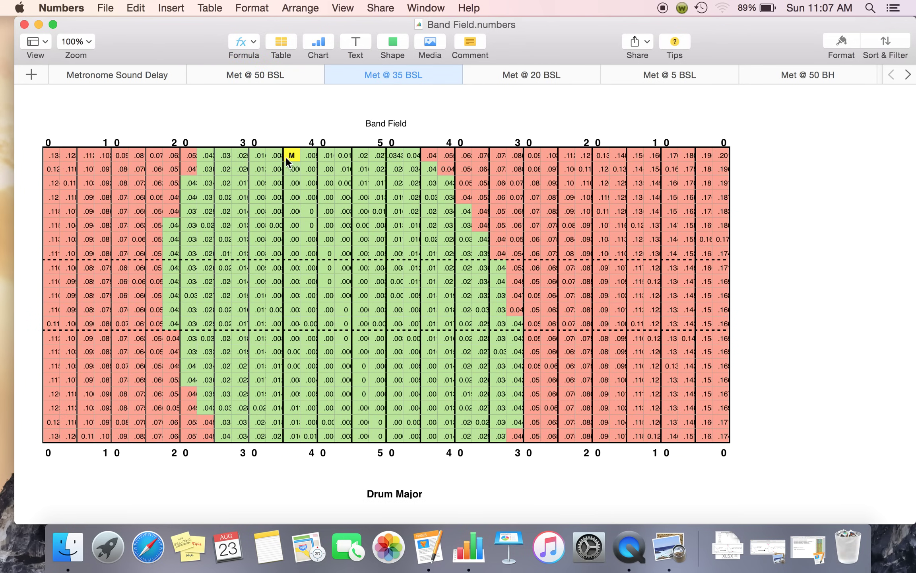
Browse the Met @ 20 BSL, 5 BSL, 50 BH, 35 BH, 20 BH and 5 BH sheets, ending on Met @ 35 BH.
{"action": "left_click", "coordinate": [524, 76]}
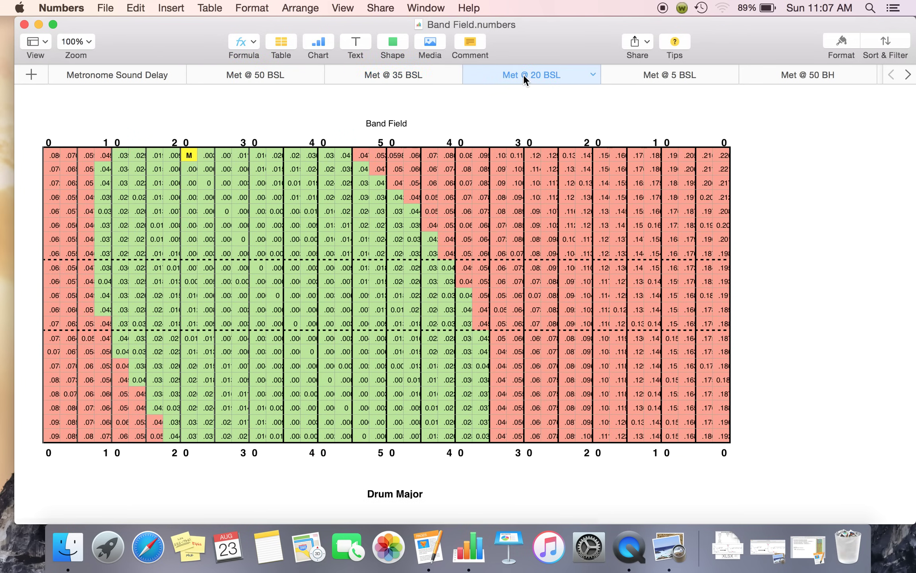
{"action": "left_click", "coordinate": [675, 79]}
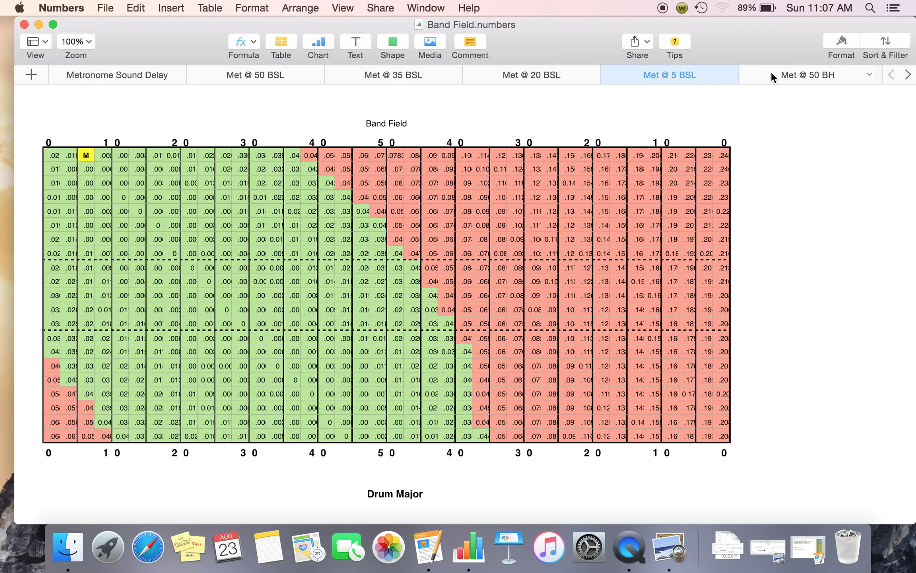
{"action": "scroll", "coordinate": [772, 73], "scroll_direction": "right", "scroll_amount": 5}
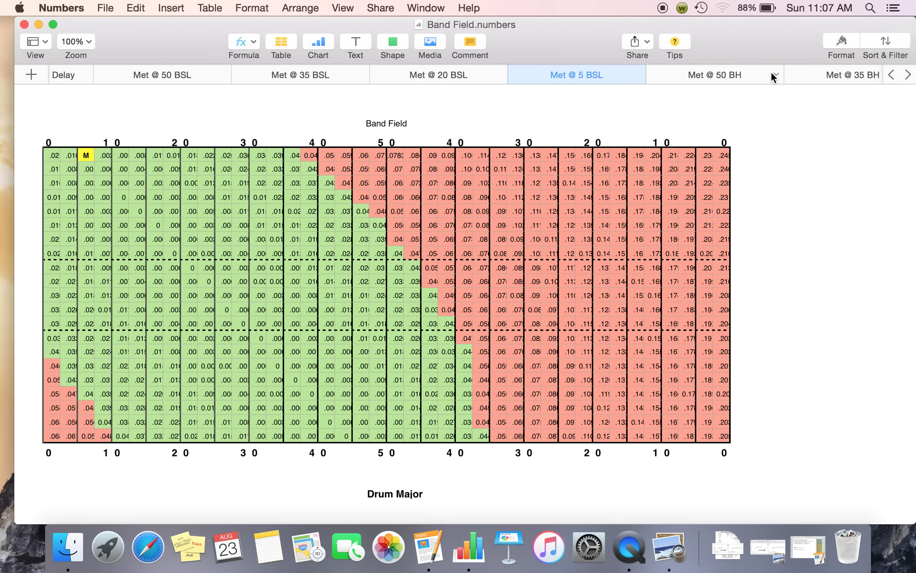
{"action": "left_click", "coordinate": [578, 75]}
{"action": "left_click", "coordinate": [707, 72]}
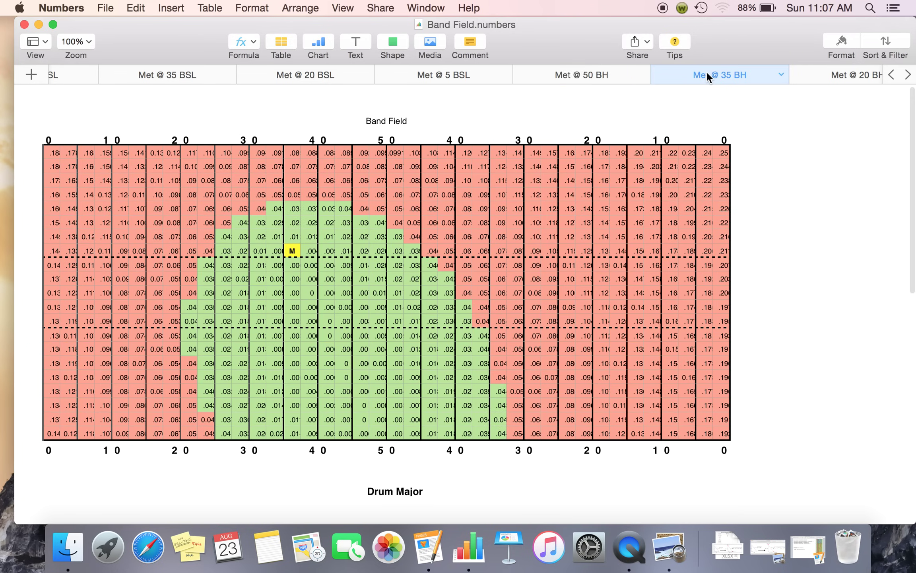
{"action": "left_click", "coordinate": [840, 77]}
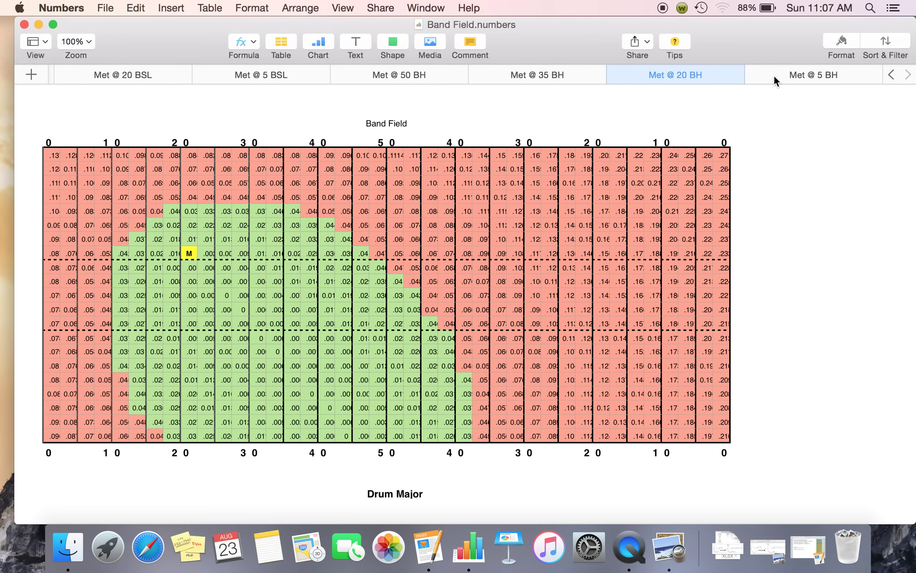
{"action": "left_click", "coordinate": [774, 75]}
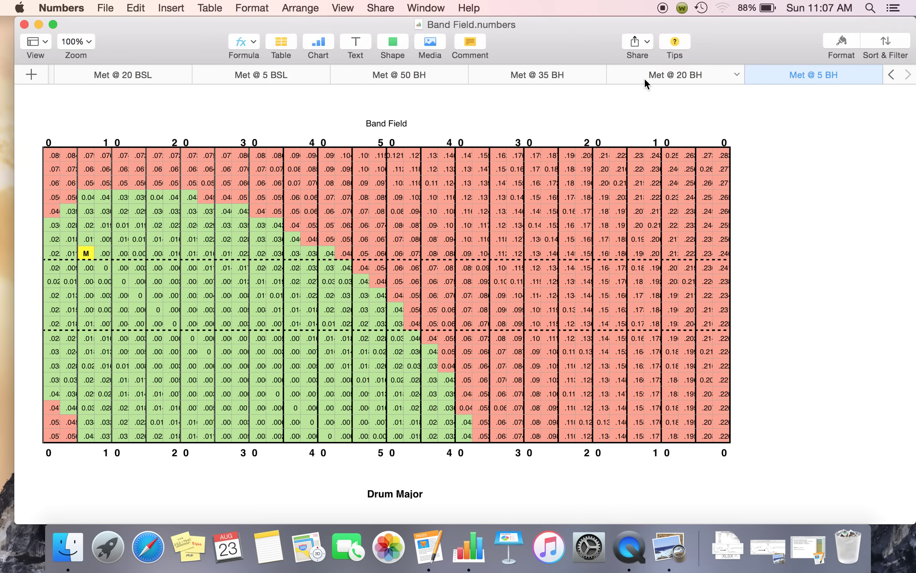
{"action": "left_click", "coordinate": [574, 78]}
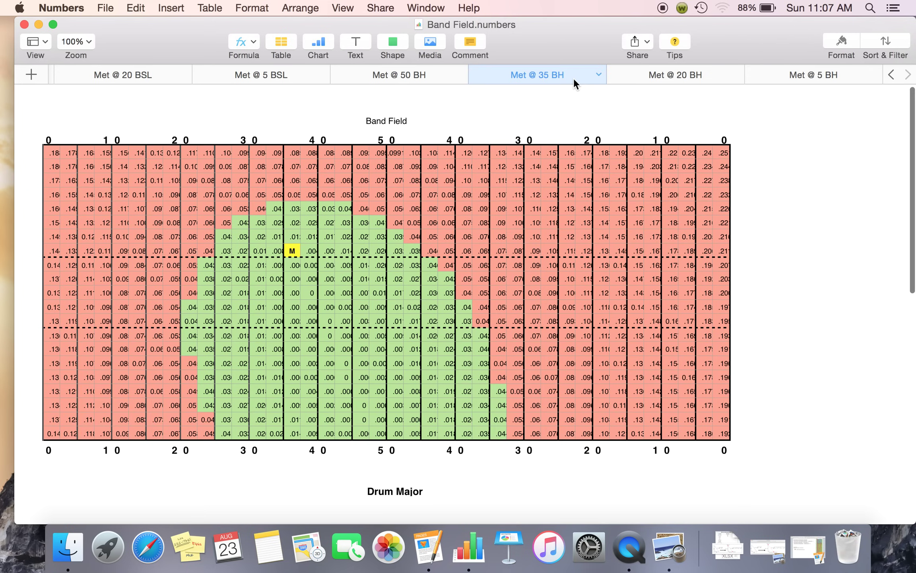
Autofit column P of the Met @ 35 BH grid to show values like .0884 and .0756.
{"action": "left_click", "coordinate": [311, 213]}
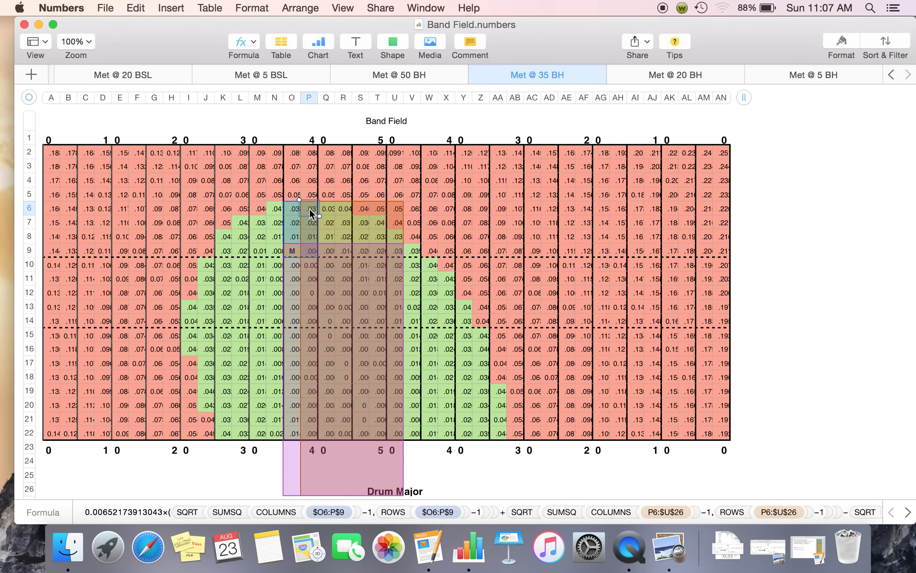
{"action": "left_click", "coordinate": [555, 122]}
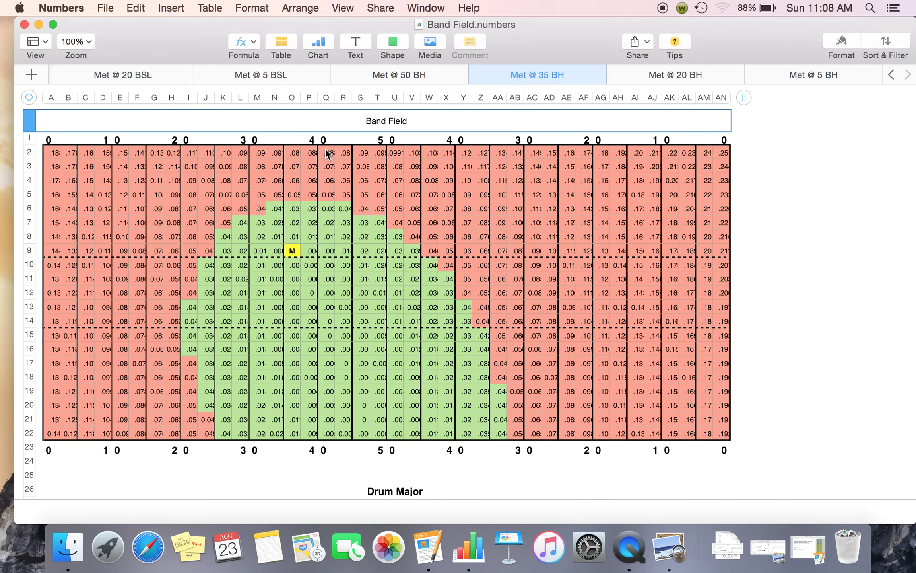
{"action": "double_click", "coordinate": [315, 98]}
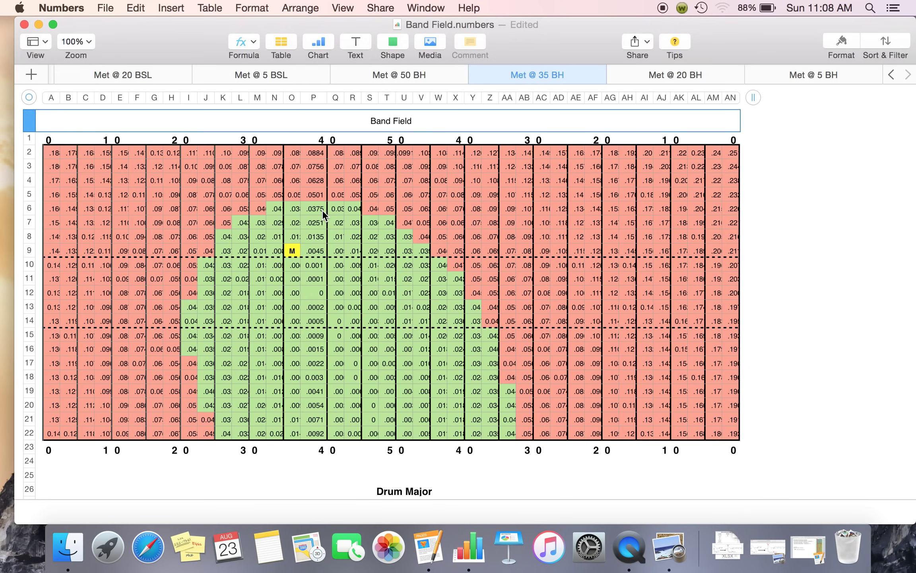
Check the F17 formula on the Metronome Sound Delay sheet, then return to Met @ 35 BH.
{"action": "scroll", "coordinate": [238, 70], "scroll_direction": "left", "scroll_amount": 5}
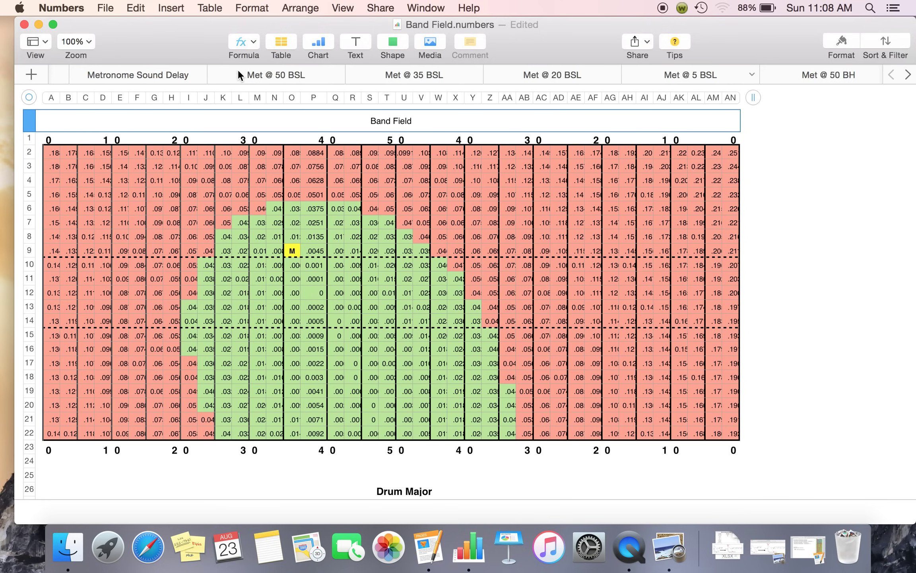
{"action": "left_click", "coordinate": [136, 73]}
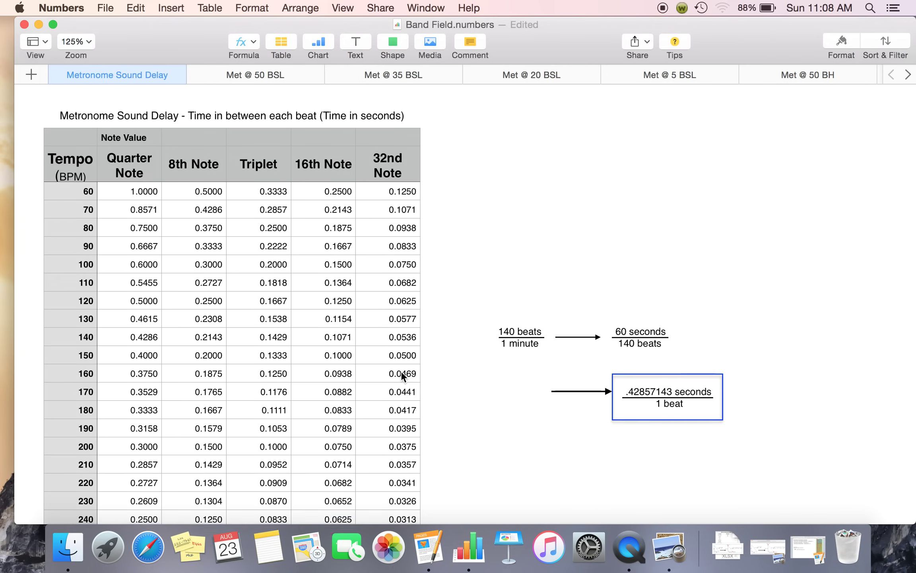
{"action": "scroll", "coordinate": [400, 392], "scroll_direction": "down", "scroll_amount": 1}
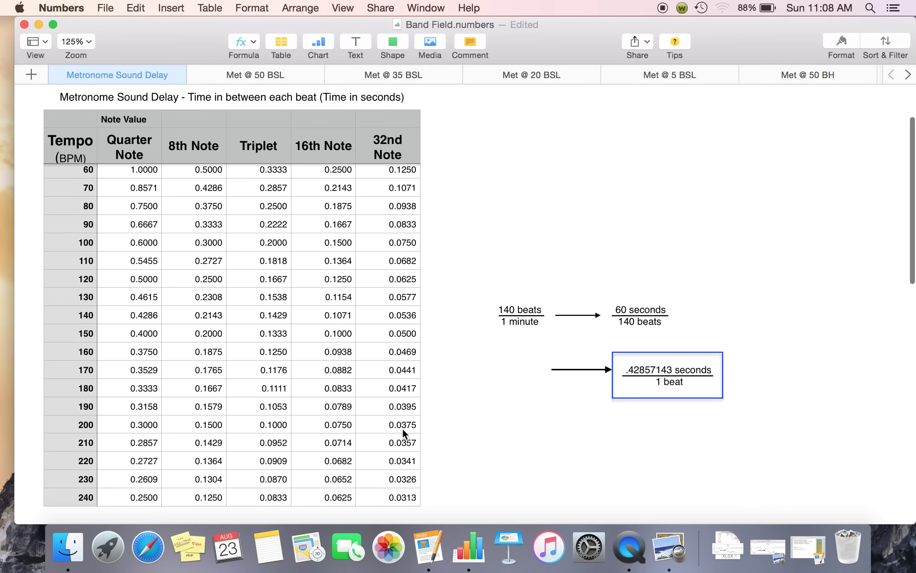
{"action": "left_click", "coordinate": [400, 427]}
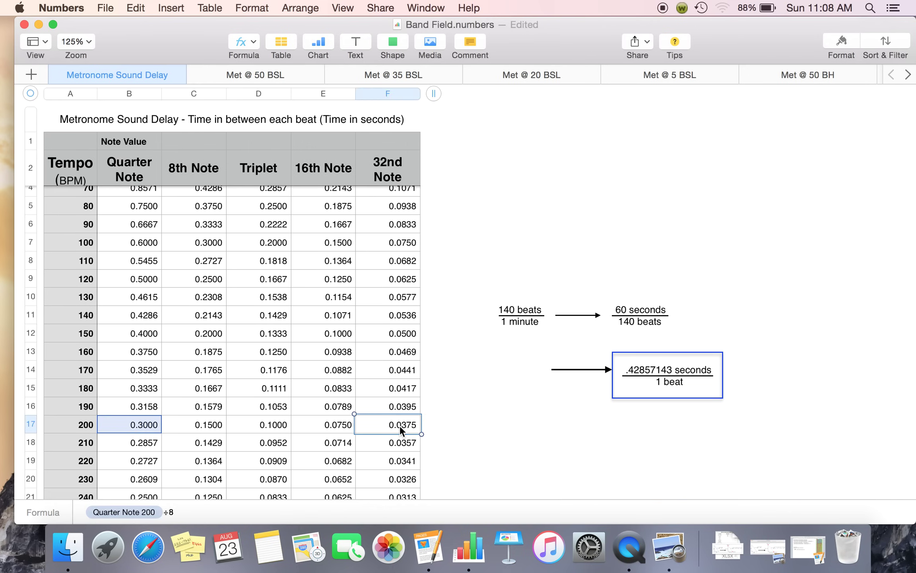
{"action": "left_click", "coordinate": [490, 418]}
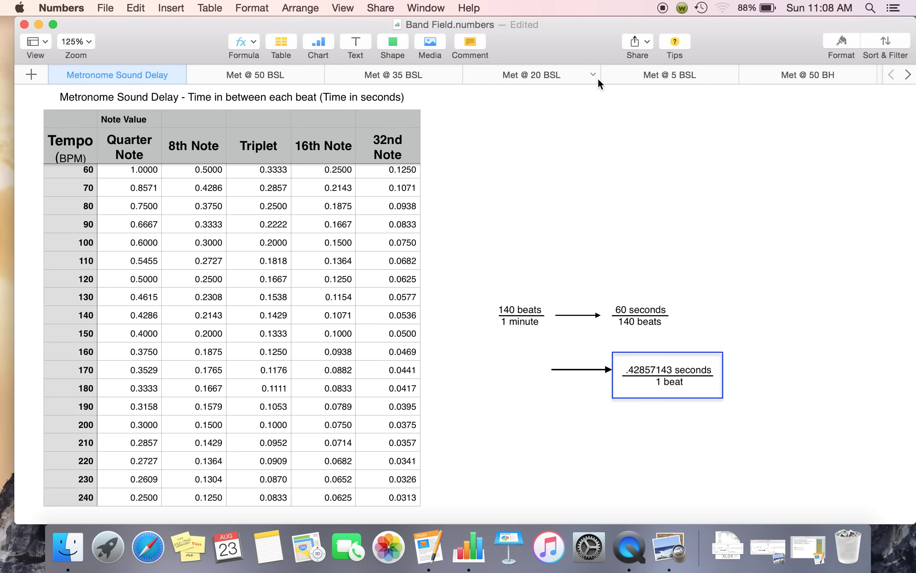
{"action": "scroll", "coordinate": [597, 78], "scroll_direction": "right", "scroll_amount": 3}
{"action": "left_click", "coordinate": [665, 77]}
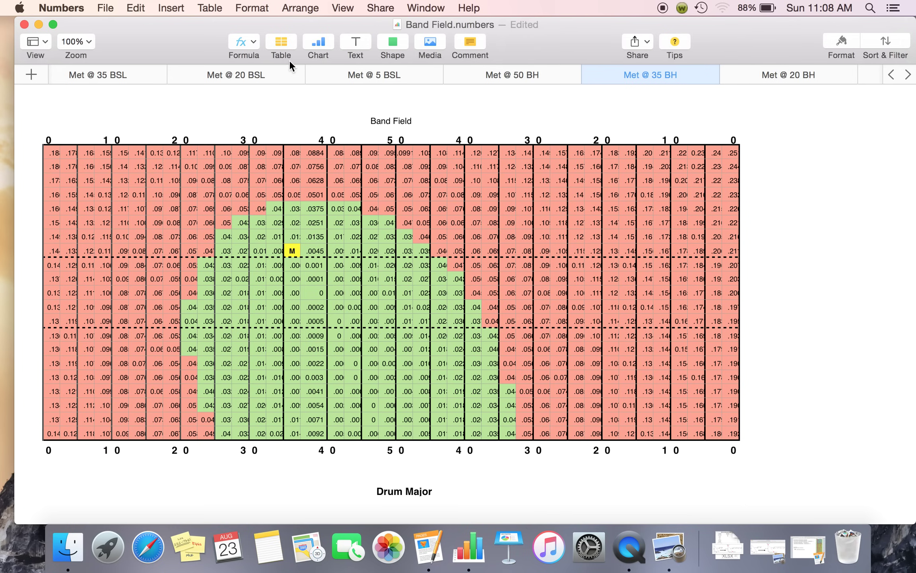
{"action": "left_click", "coordinate": [127, 8]}
Undo the column P widening and switch to the Met @ 50 BH grid.
{"action": "left_click", "coordinate": [148, 27]}
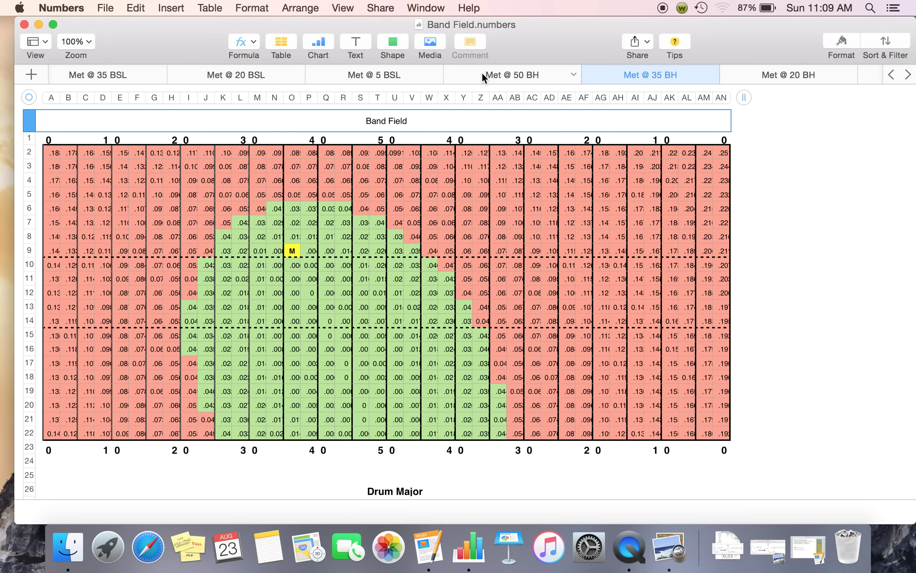
{"action": "left_click", "coordinate": [510, 76]}
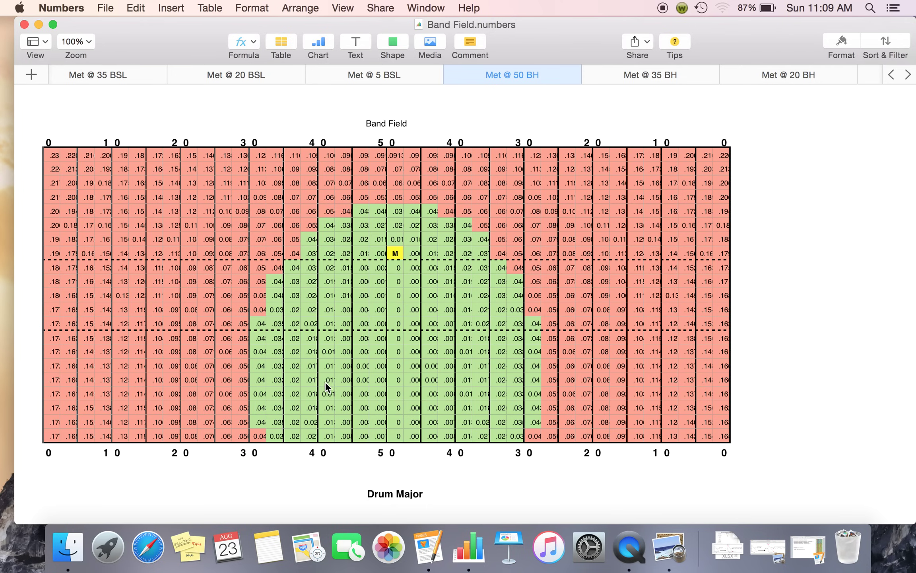
{"action": "scroll", "coordinate": [385, 75], "scroll_direction": "left", "scroll_amount": 5}
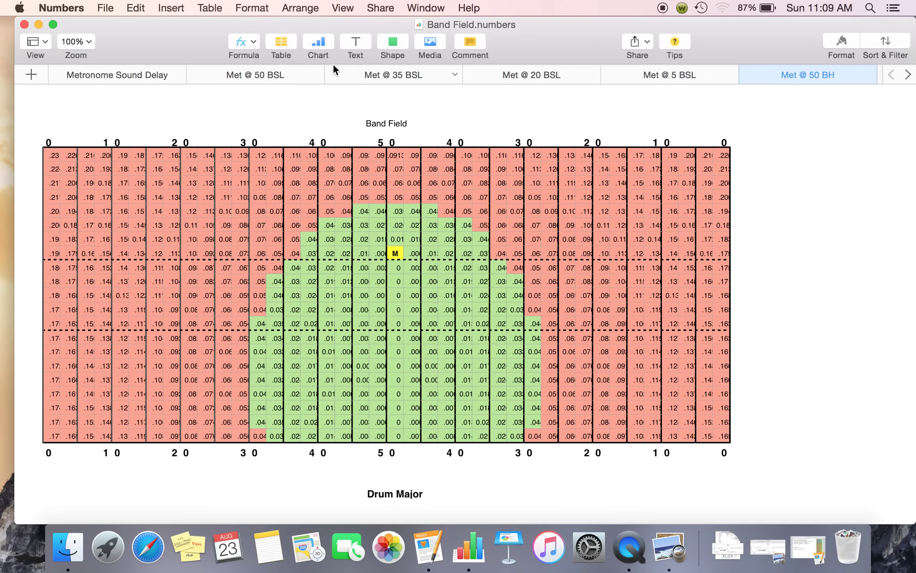
Switch to the Met @ 50 BSL sheet and select the M marker cell U2.
{"action": "left_click", "coordinate": [294, 82]}
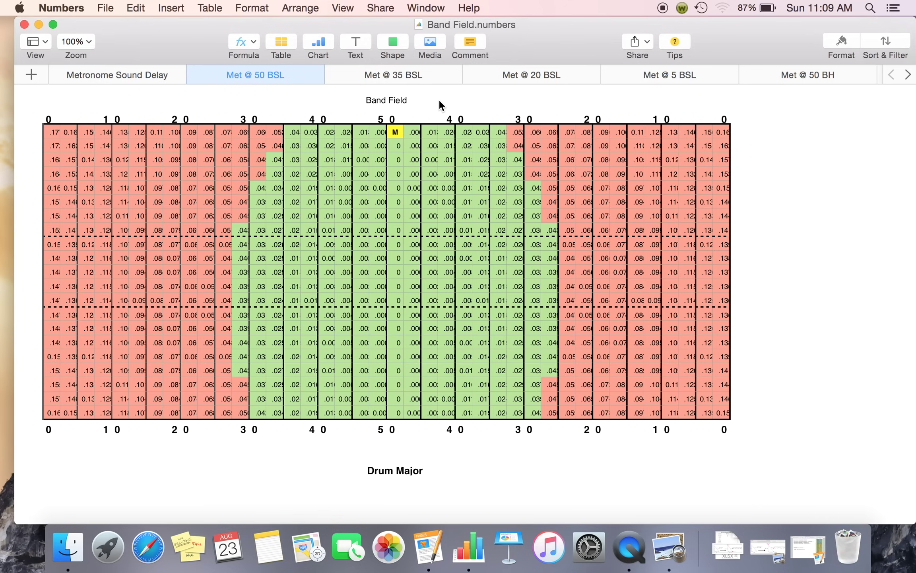
{"action": "left_click", "coordinate": [398, 131]}
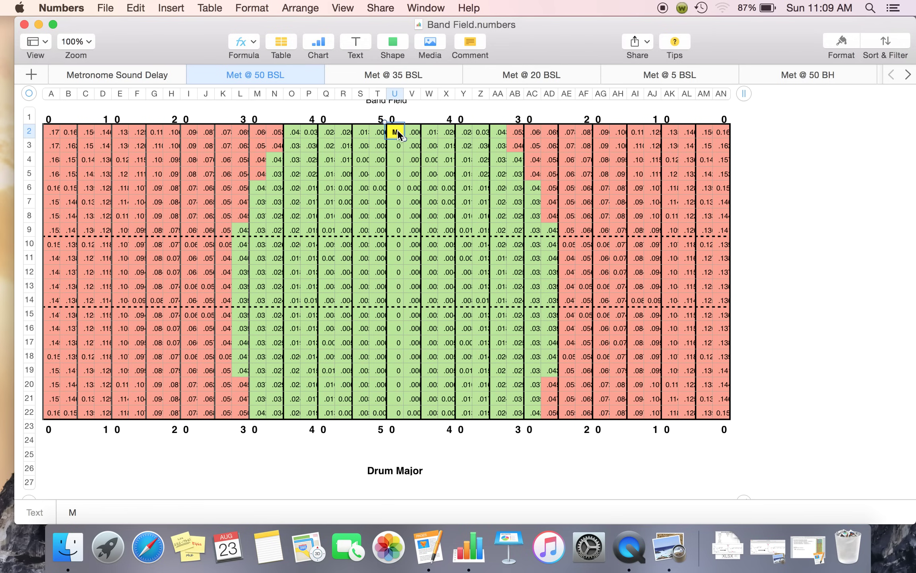
{"action": "left_click", "coordinate": [395, 470]}
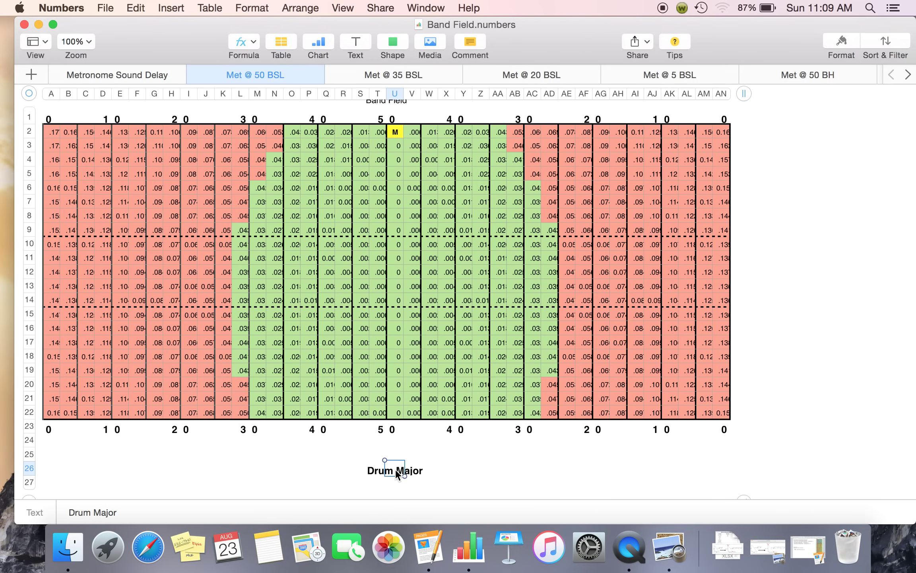